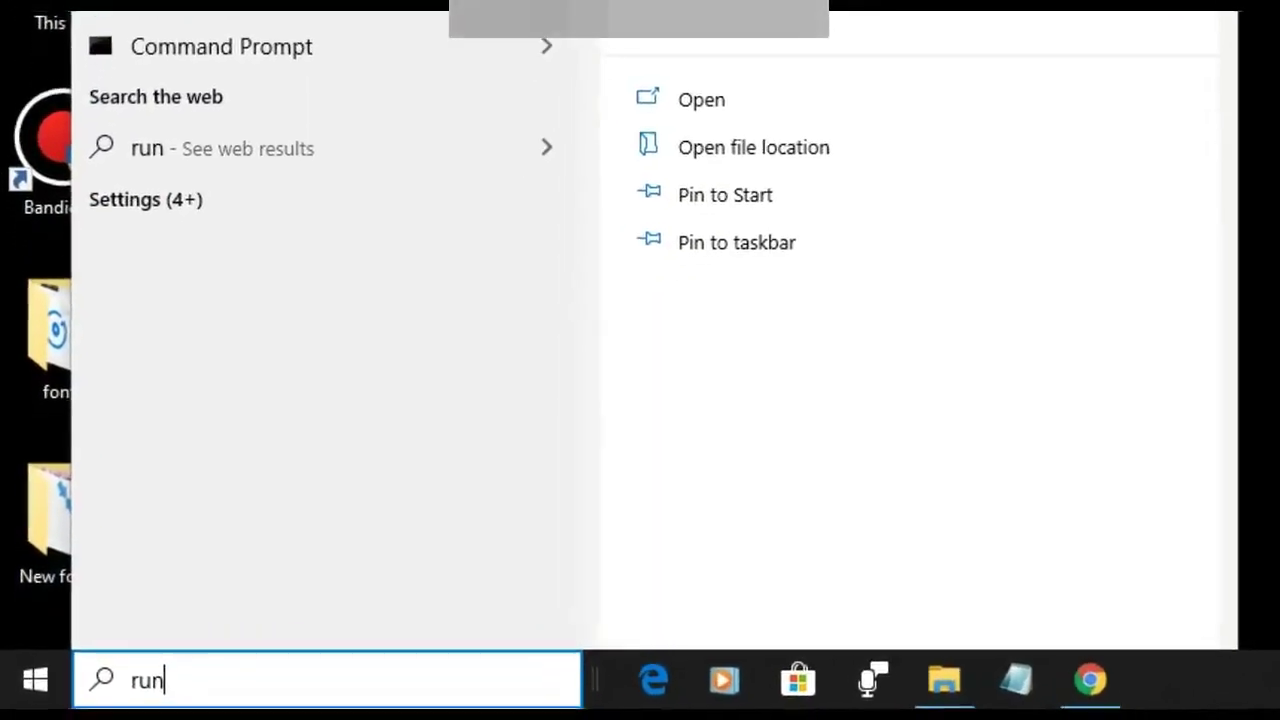
Open the Recent folder by running "recent" and select all of its shortcuts
key("Return")
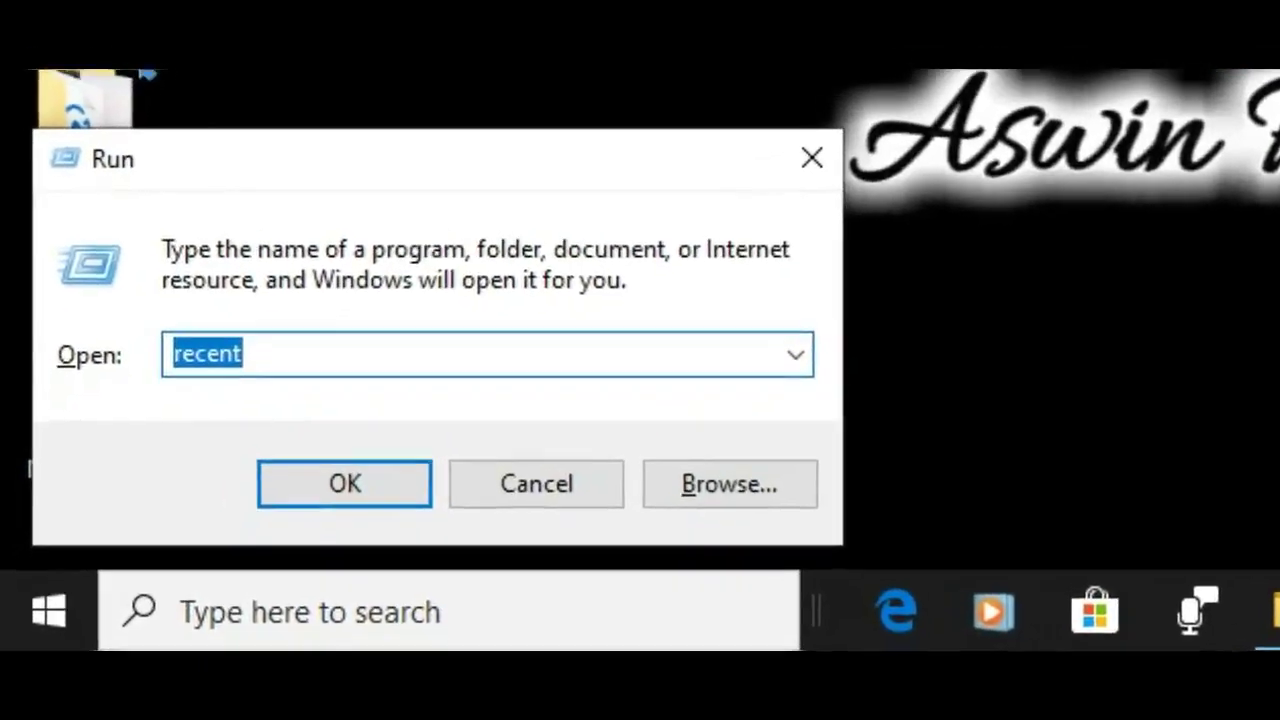
key("Return")
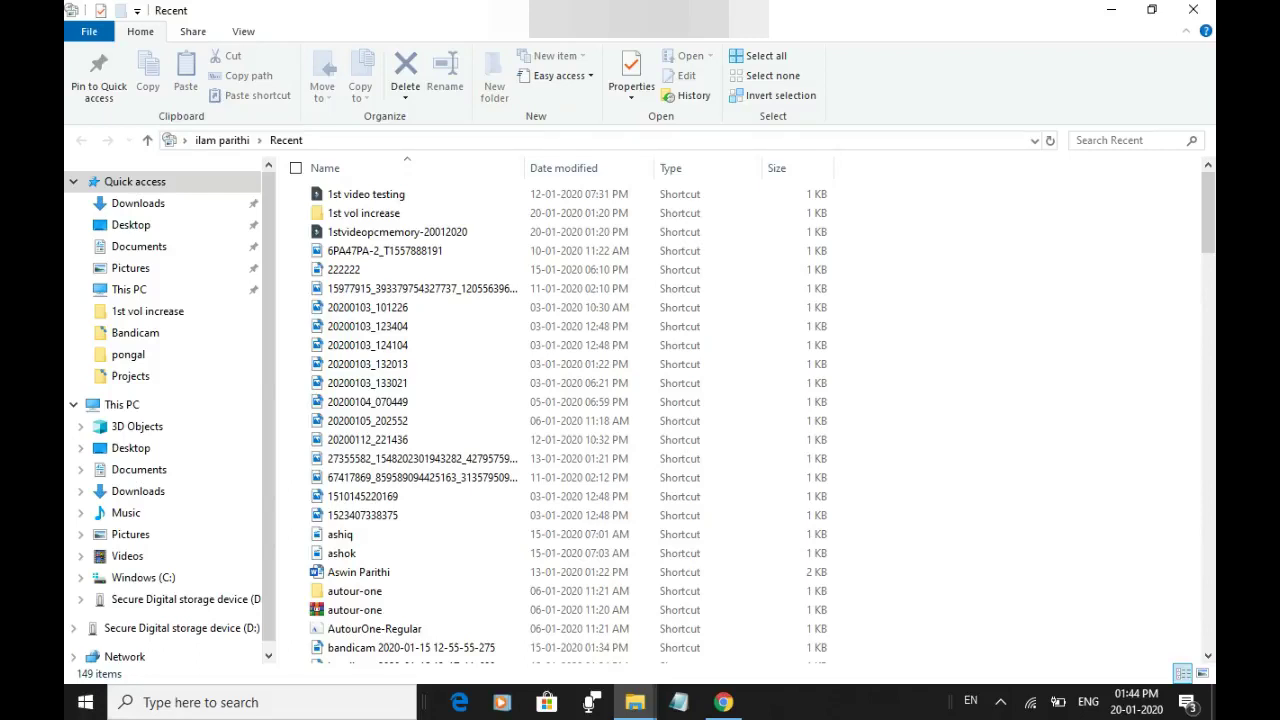
left_click(367, 326)
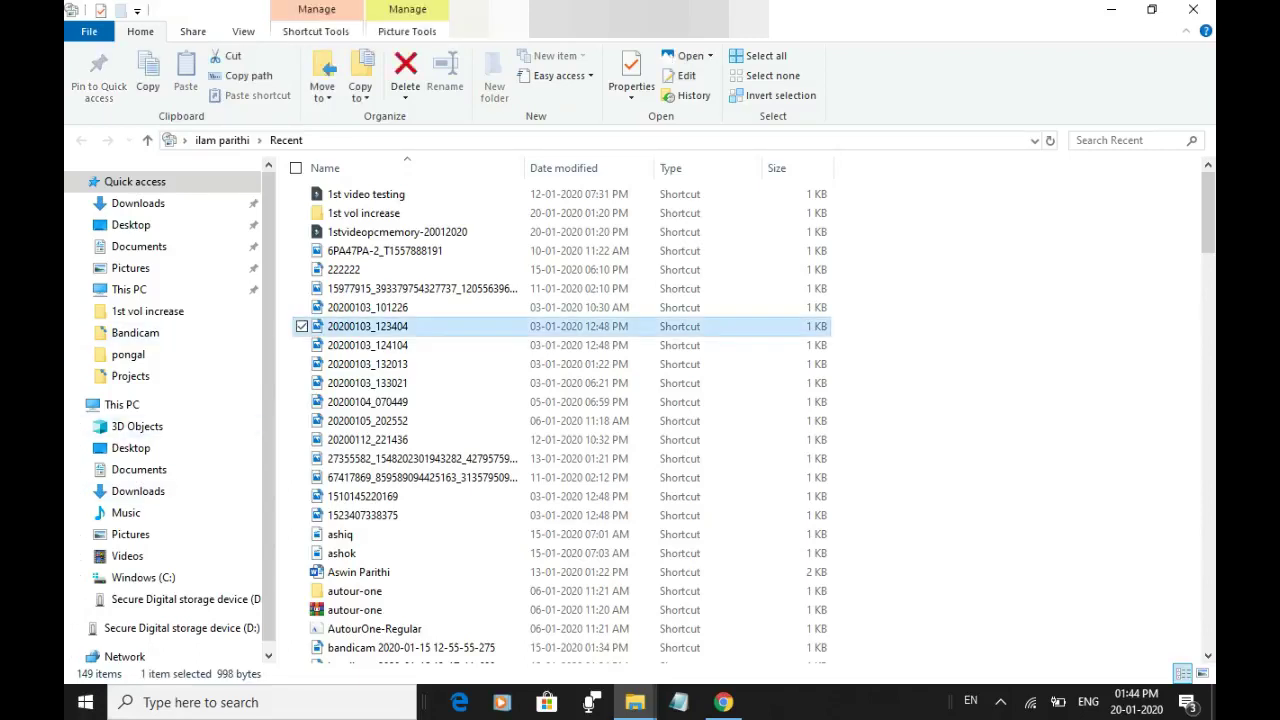
key("ctrl+a")
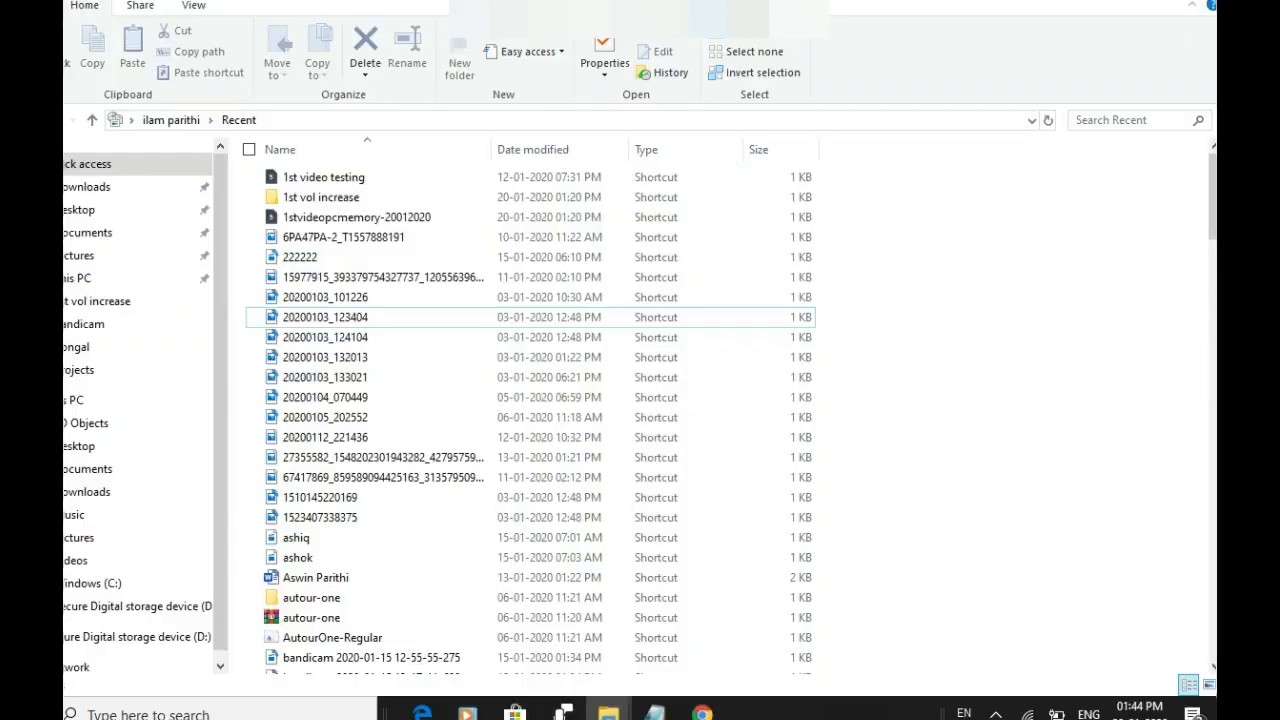
right_click(819, 336)
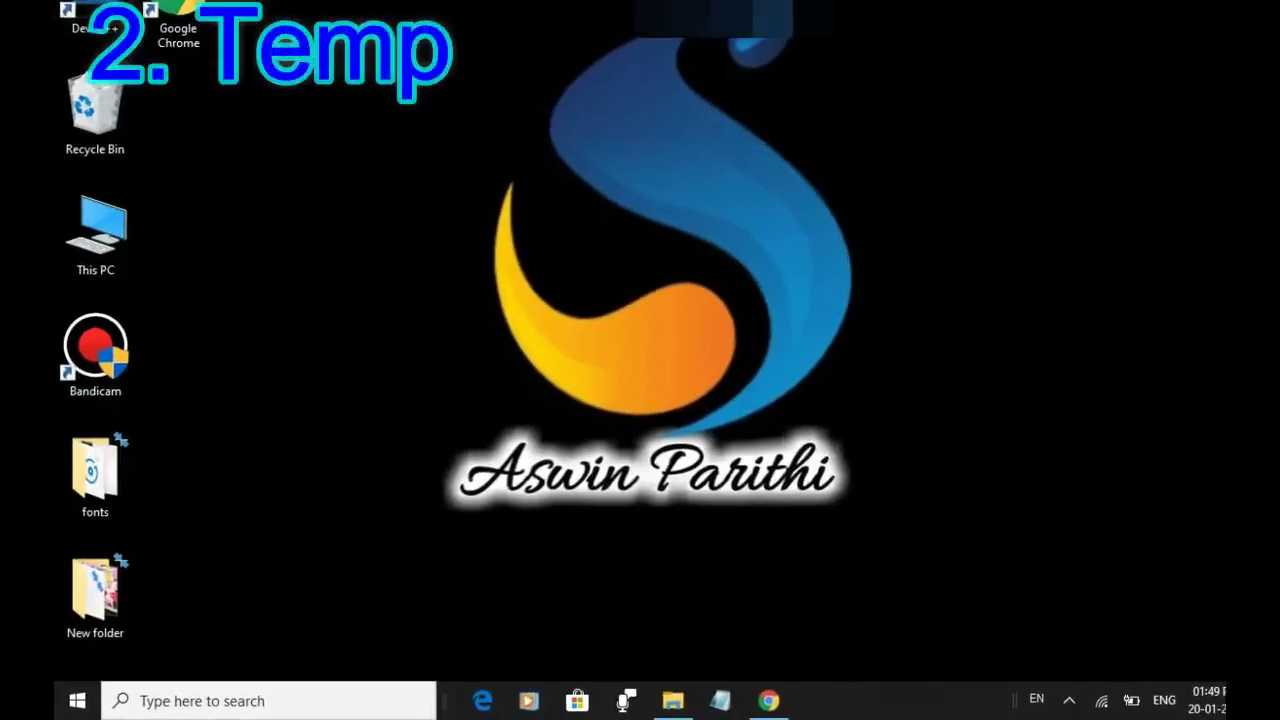
Open the Windows Temp folder by running "temp" from the Run dialog
key("super")
type("run")
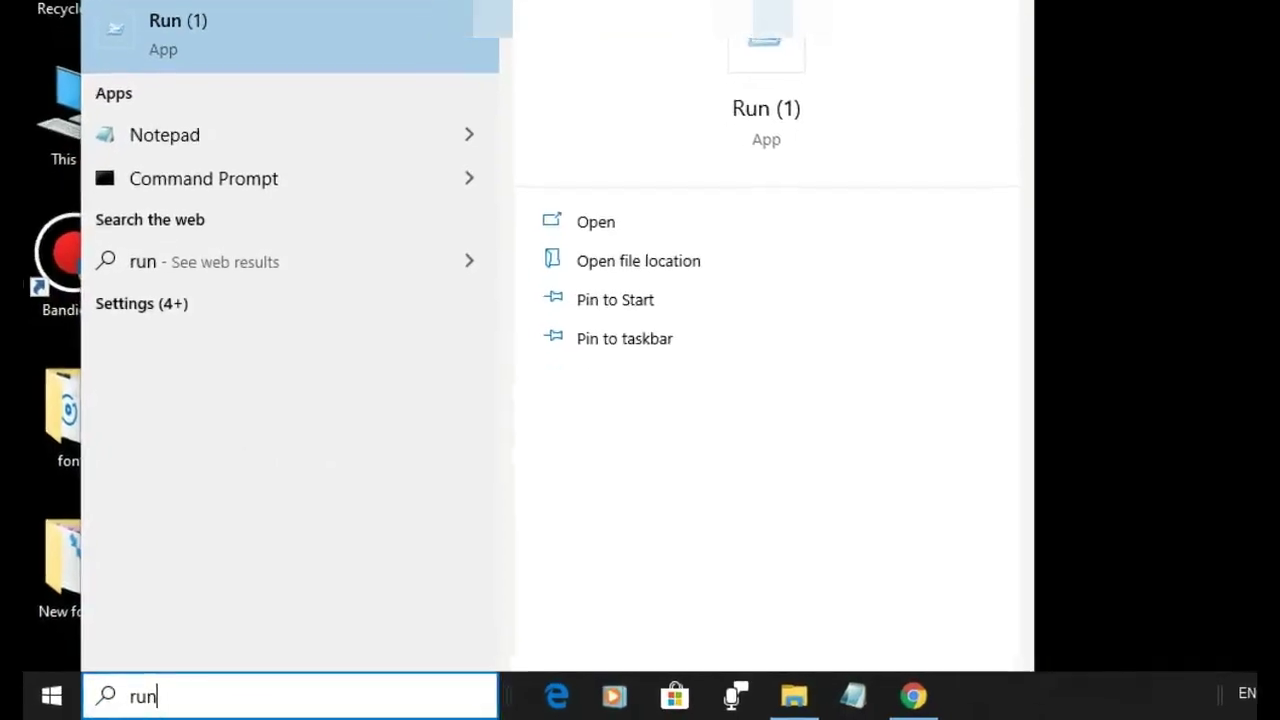
key("Return")
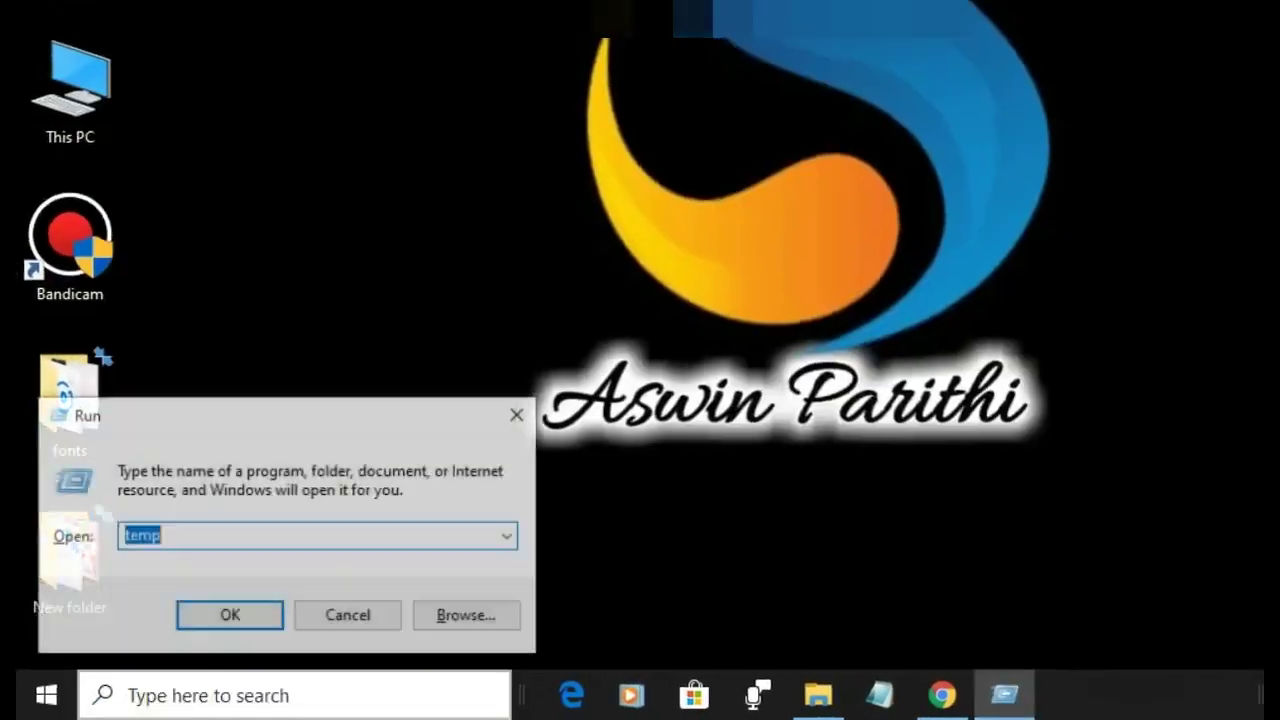
key("BackSpace")
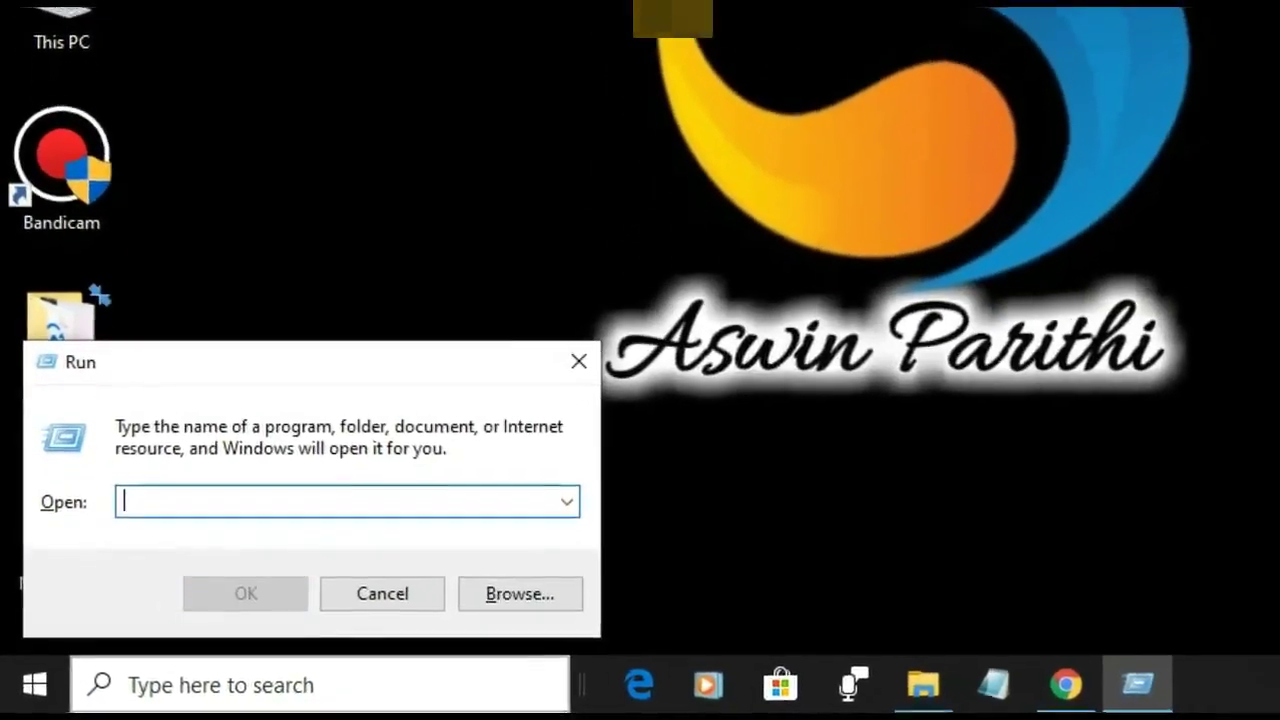
type("temp")
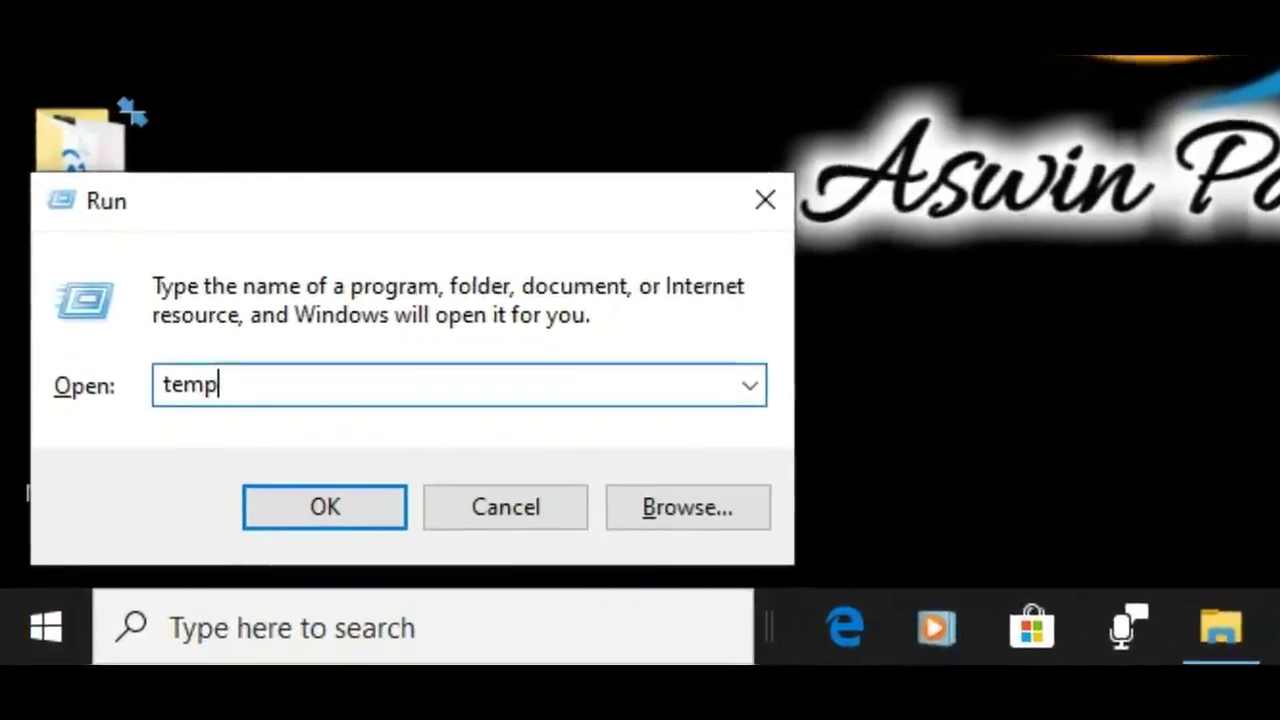
key("Return")
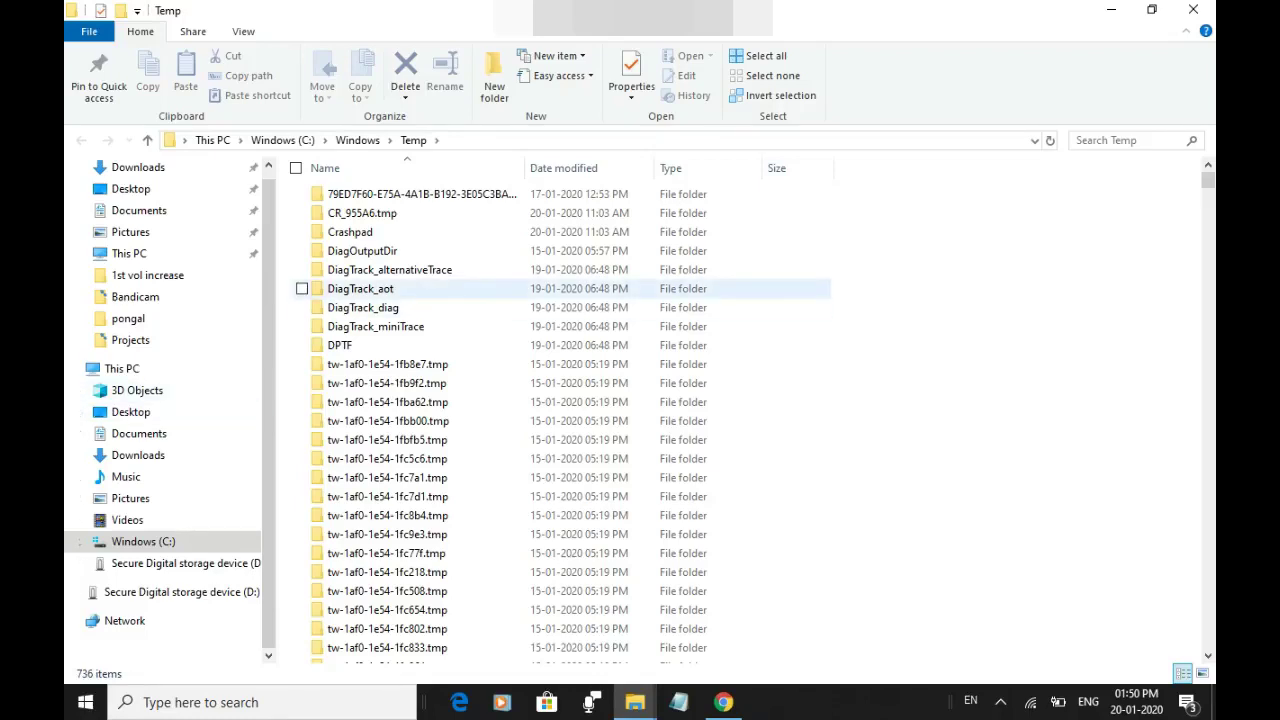
Delete all items in the Windows Temp folder, skipping the folder that needs administrator permission
left_click(360, 288)
key("ctrl+a")
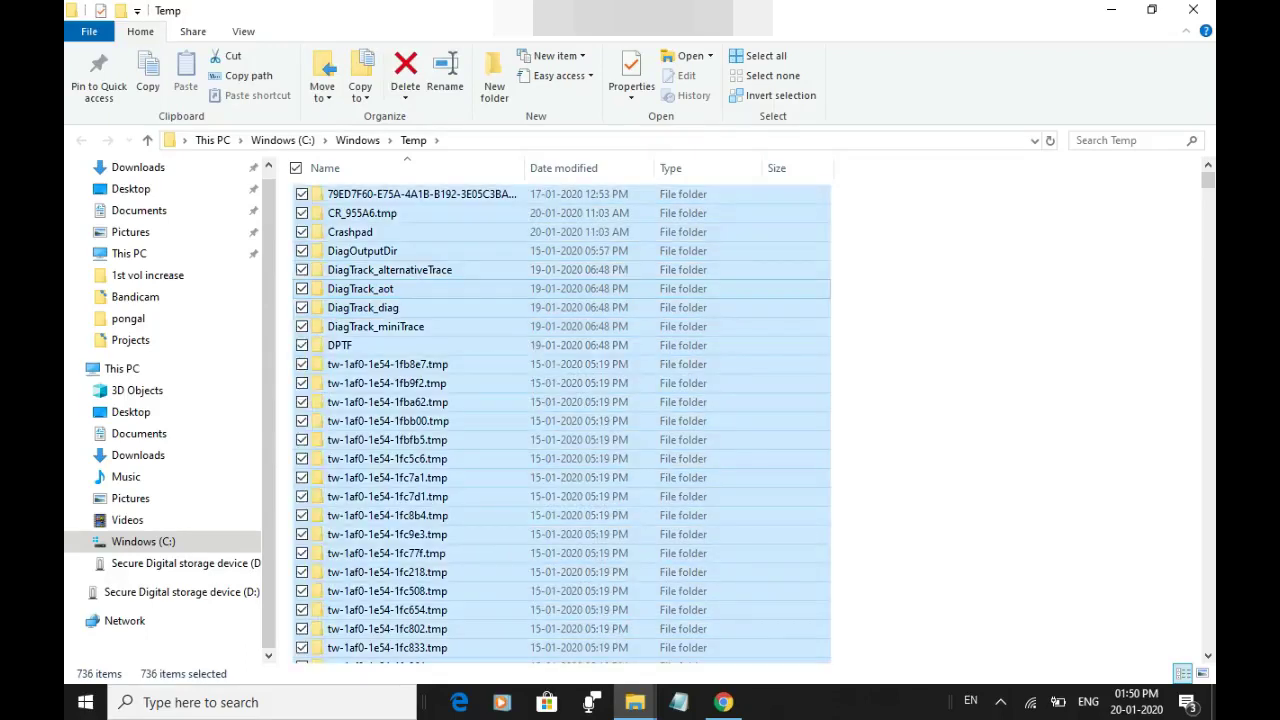
right_click(421, 291)
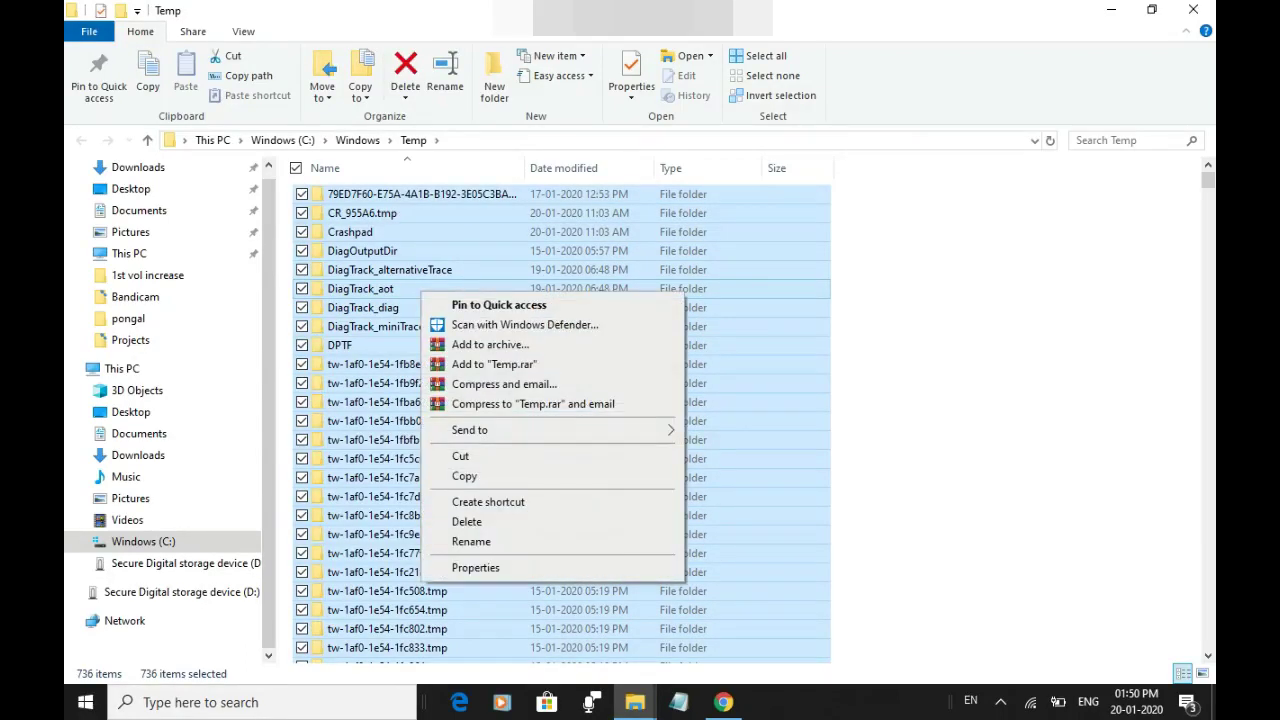
left_click(466, 521)
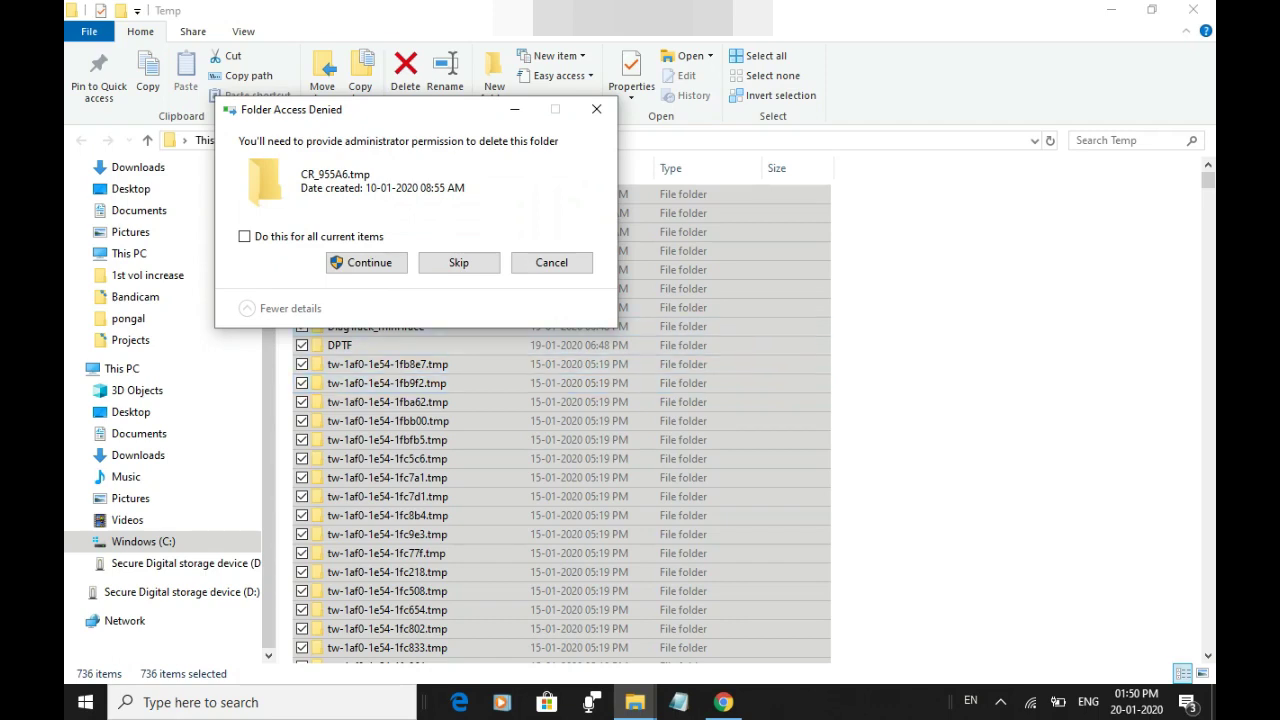
left_click(458, 262)
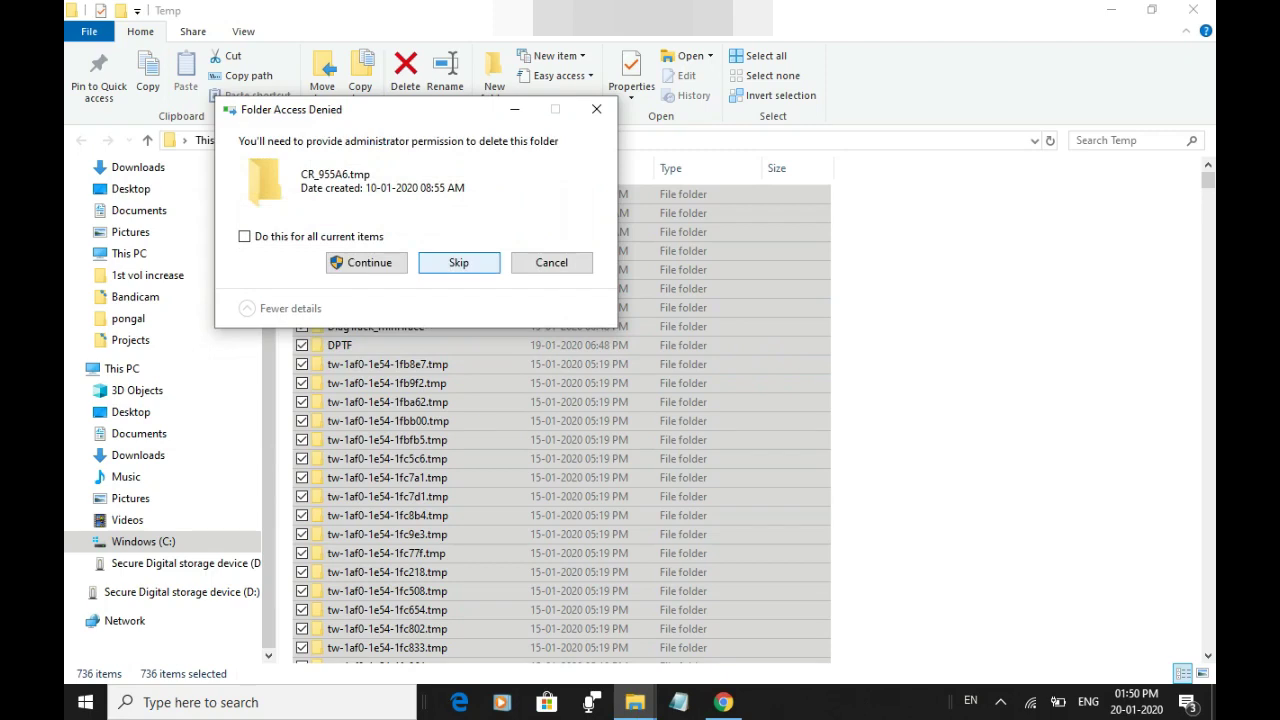
left_click(458, 262)
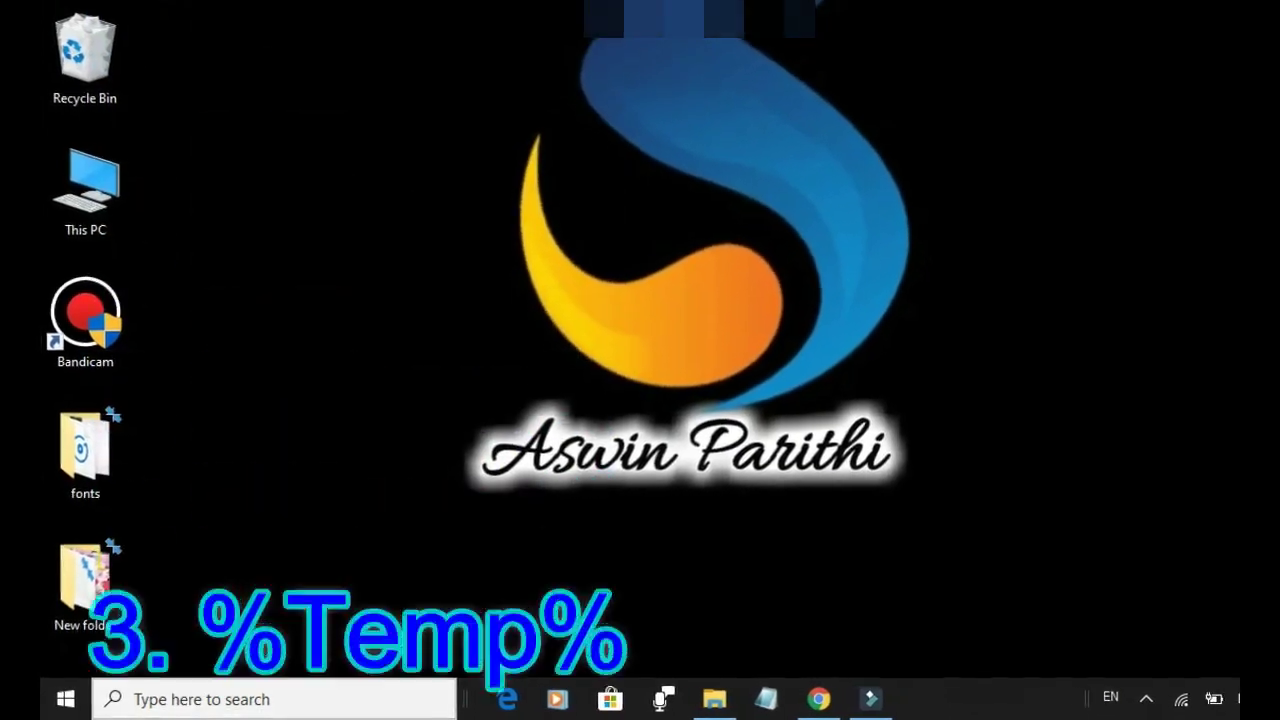
Open the user's local Temp folder by running "%temp%" from the Run dialog
left_click(271, 699)
type("run")
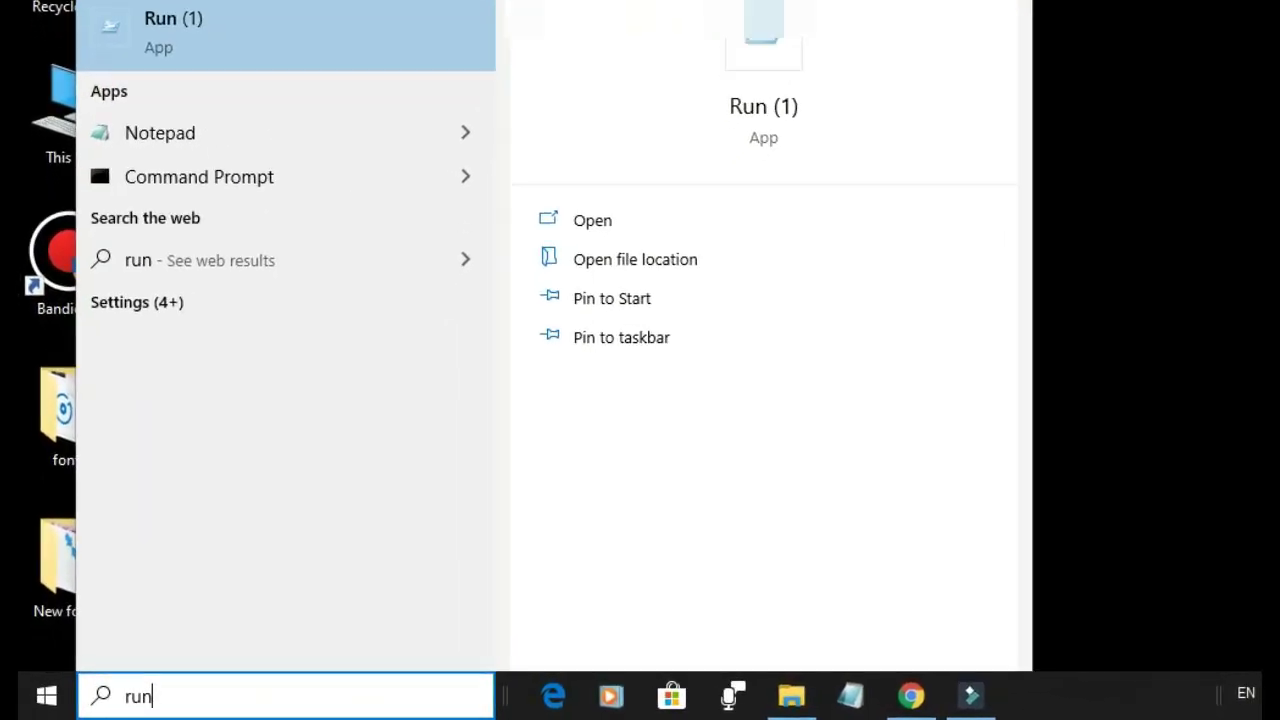
key("Return")
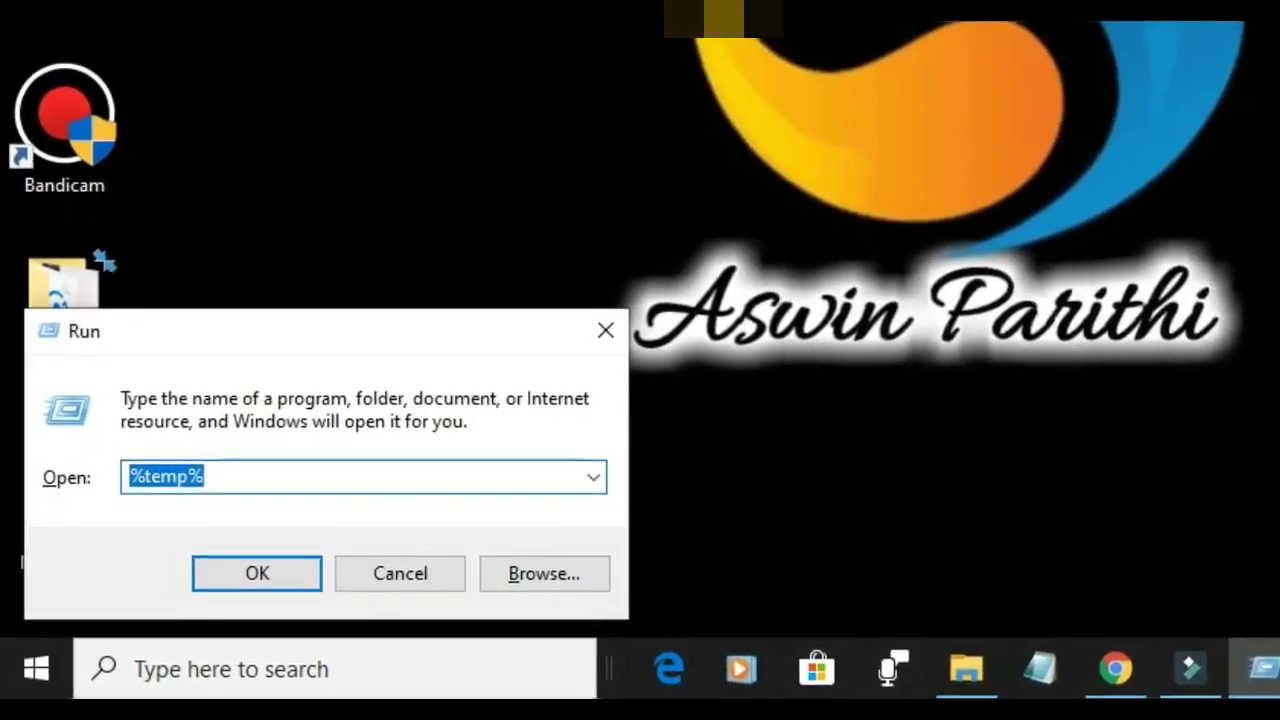
type("%")
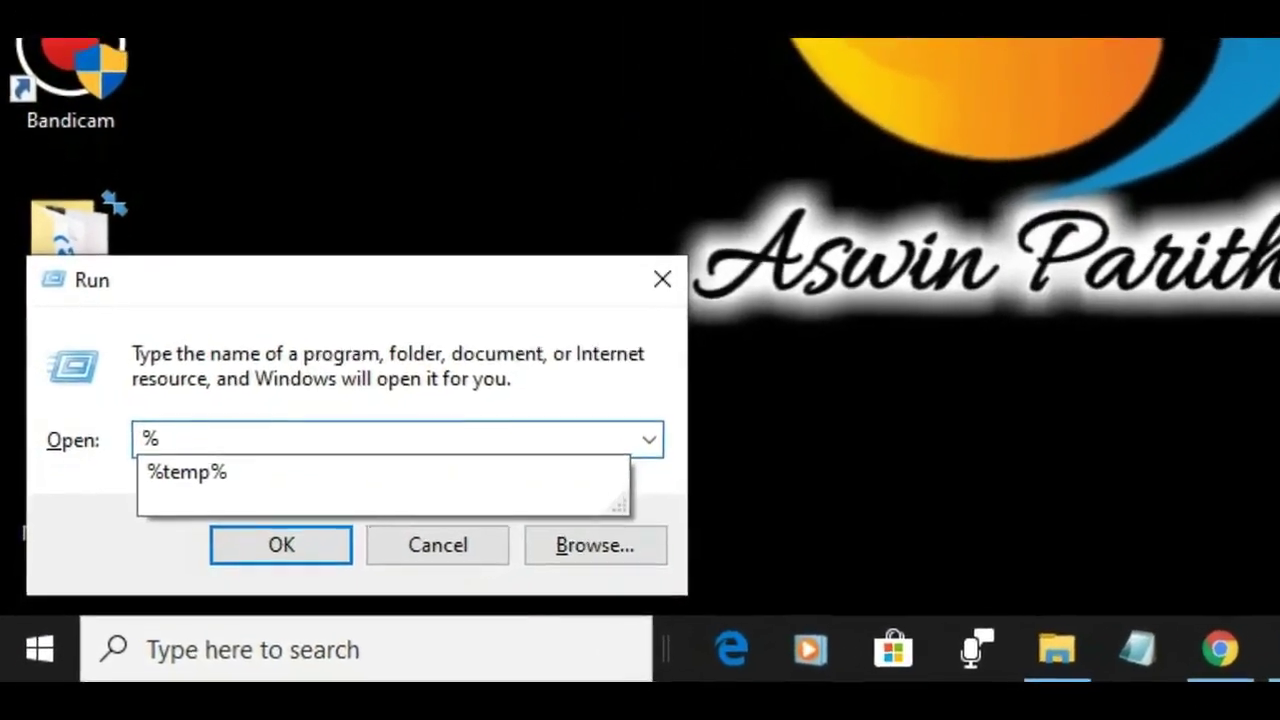
type("temp")
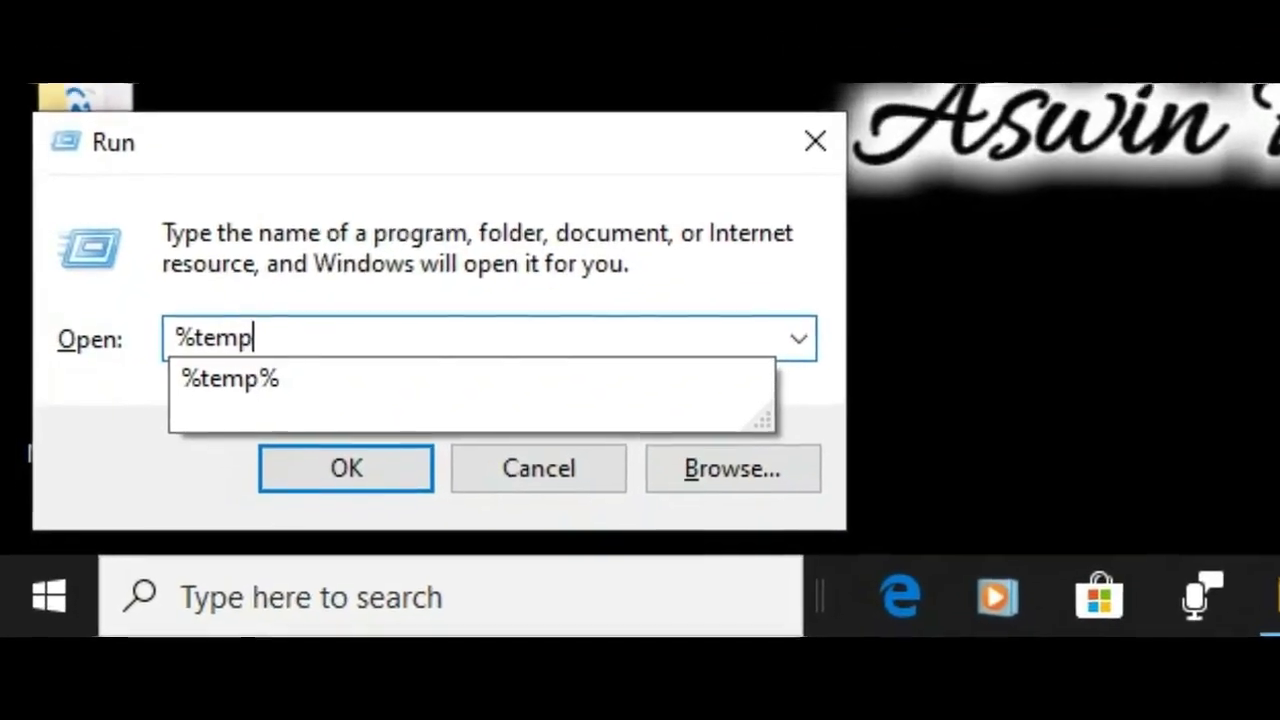
type("%")
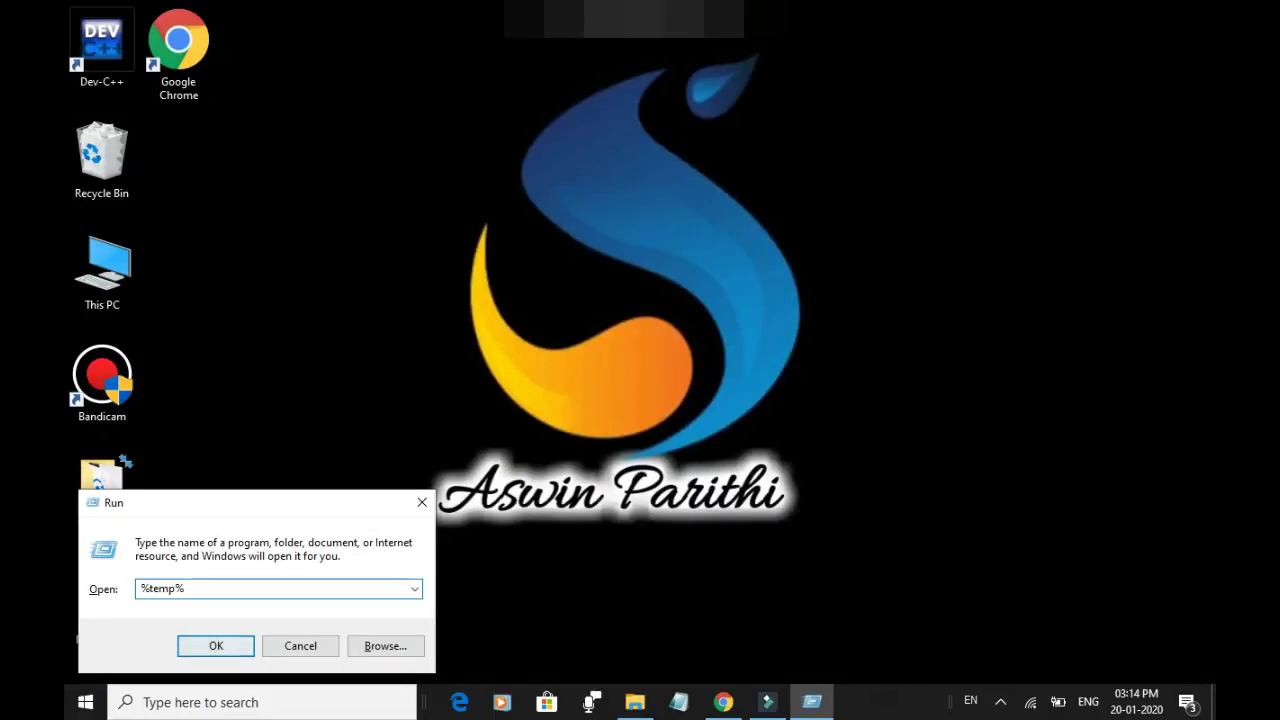
key("Return")
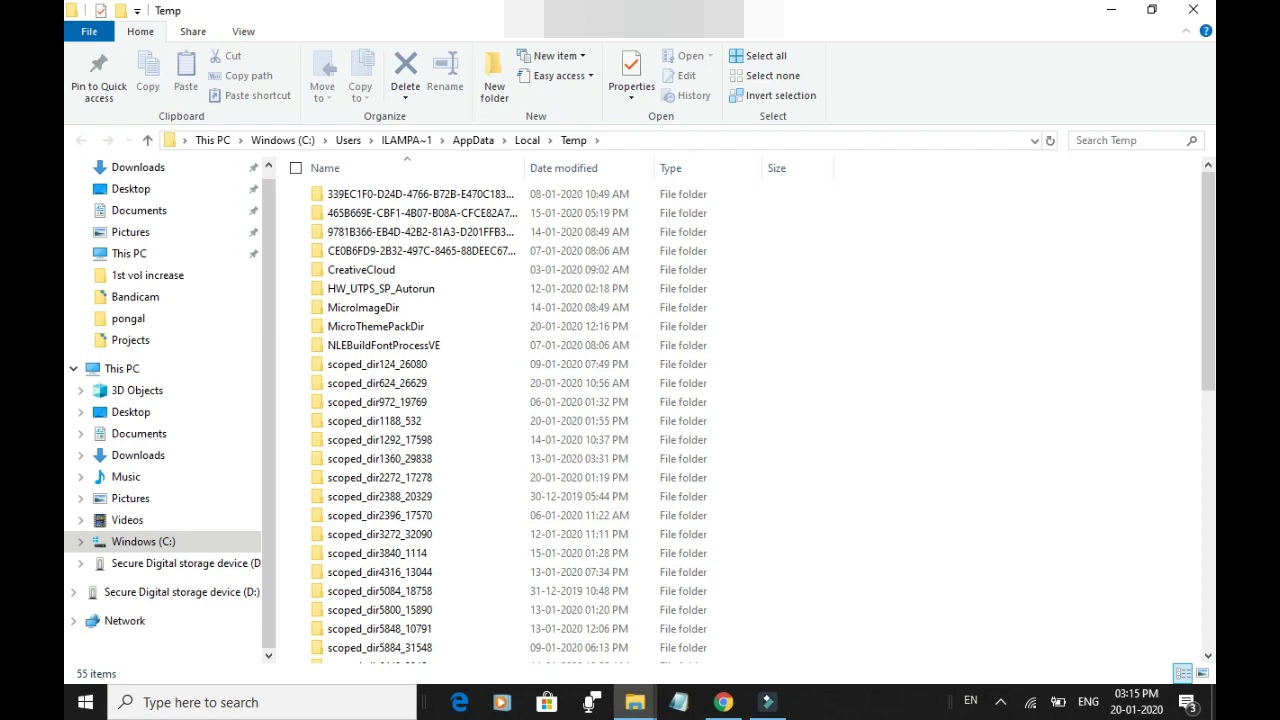
Select everything in the local AppData Temp folder and delete it
left_click(420, 440)
key("ctrl+a")
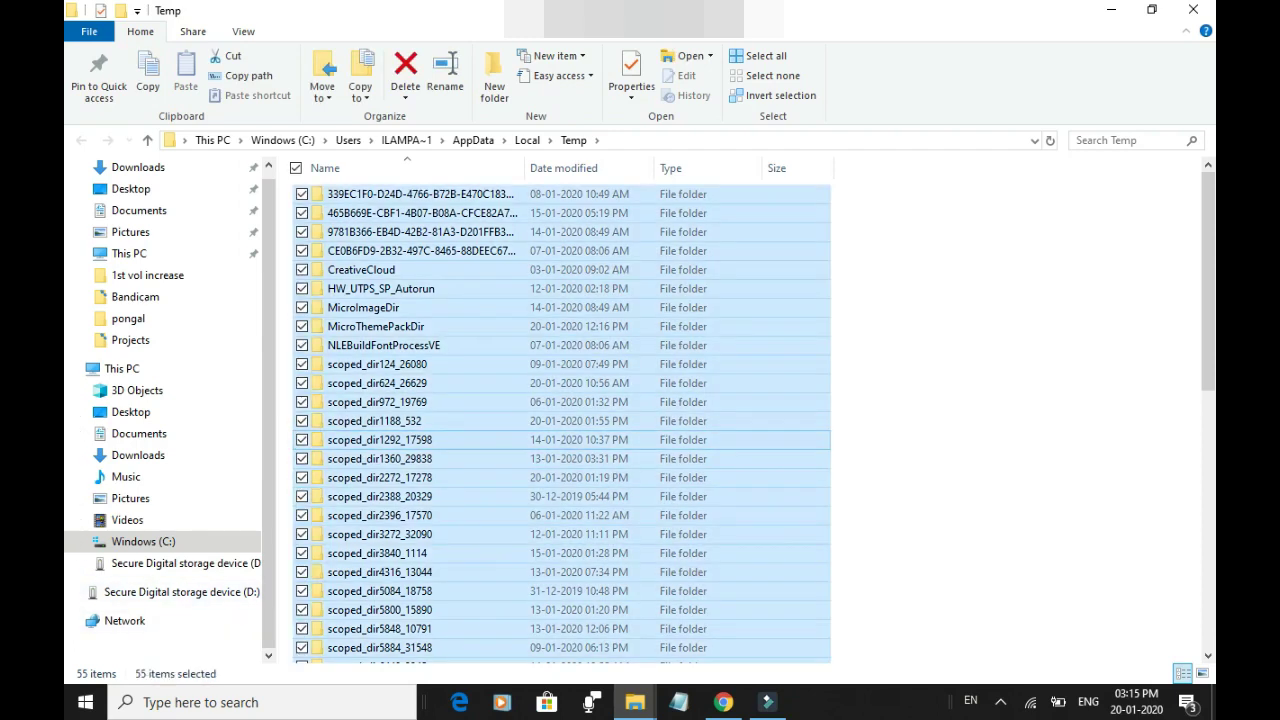
right_click(474, 425)
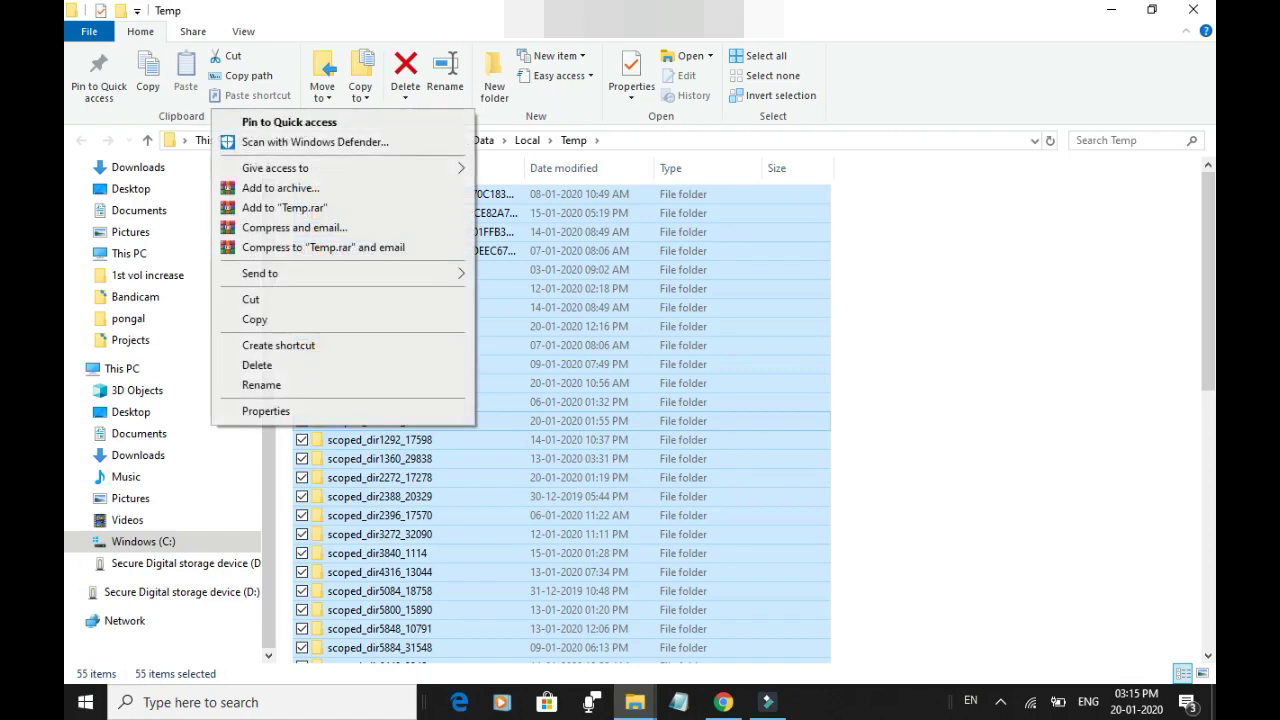
left_click(257, 365)
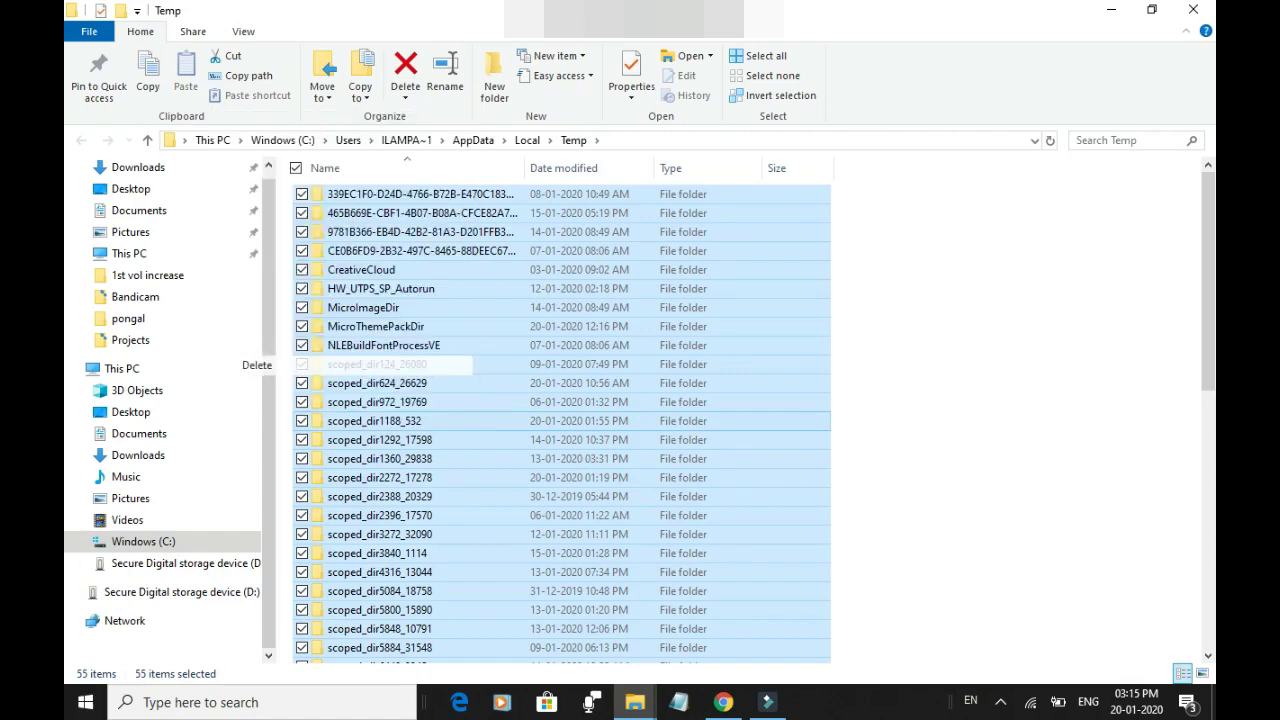
key("Delete")
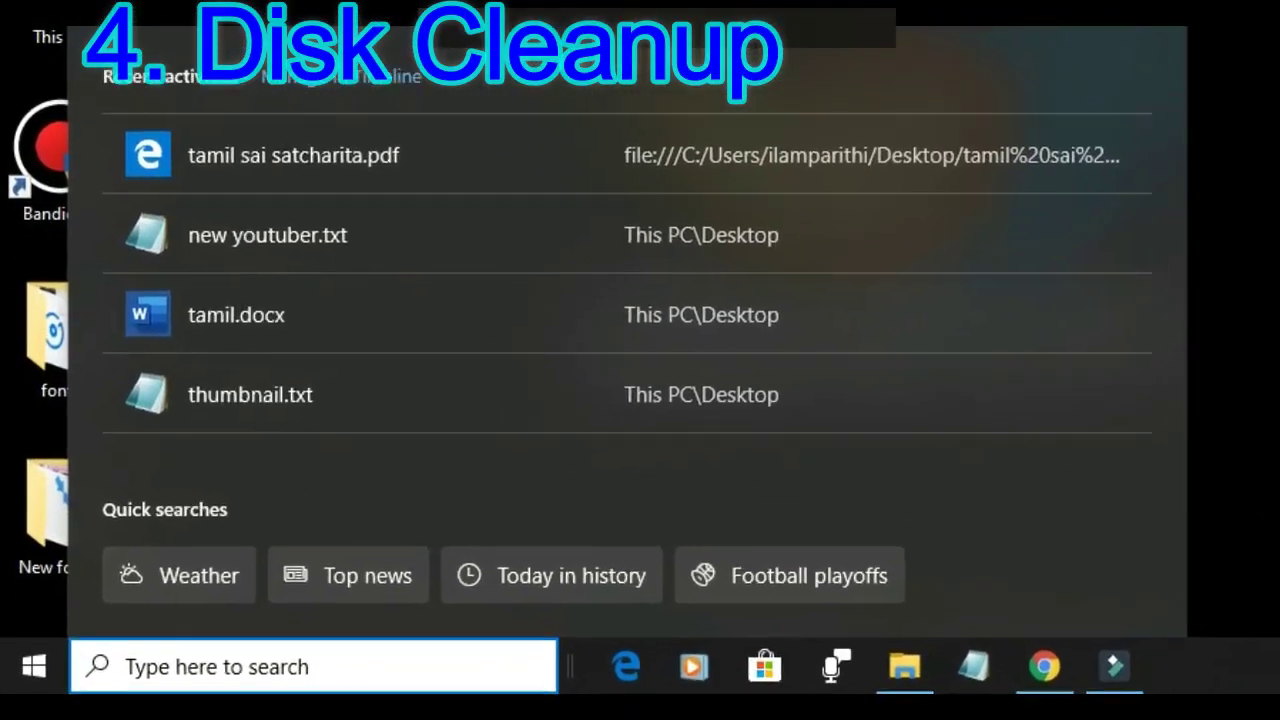
Find and launch Disk Cleanup for Windows (C:), and move its window toward the middle of the desktop
type("di")
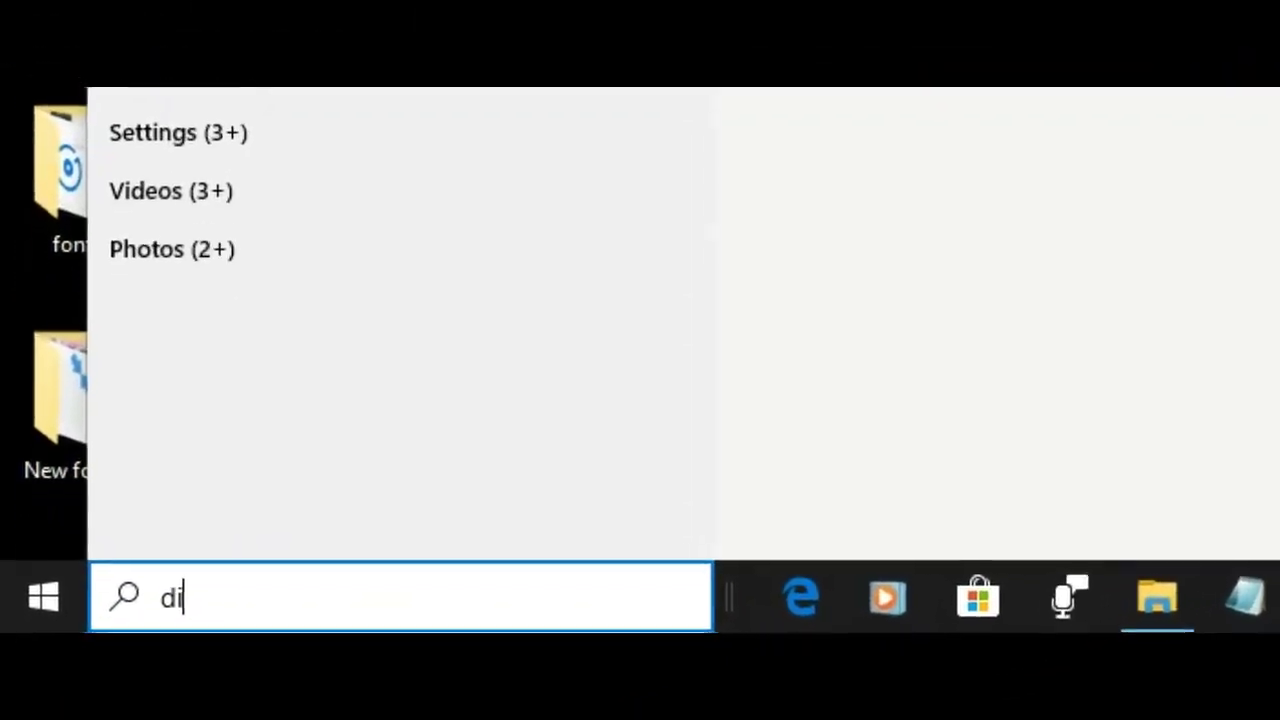
type("sk")
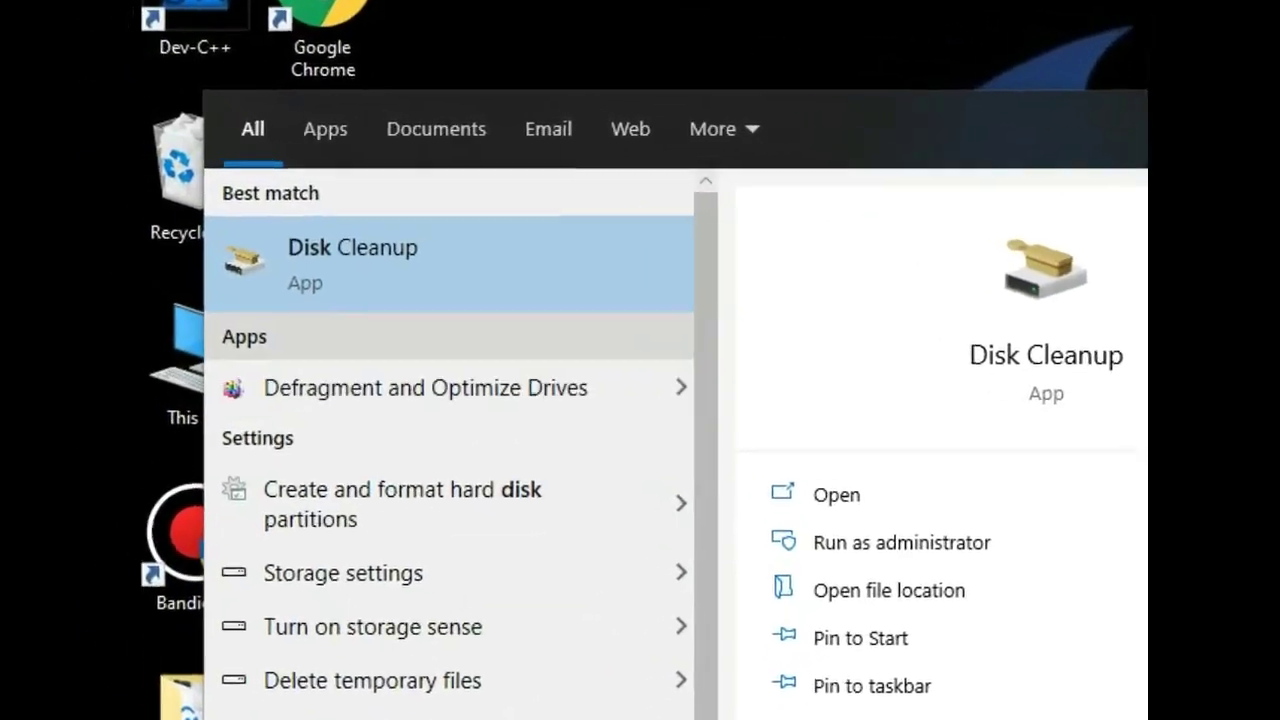
key("Return")
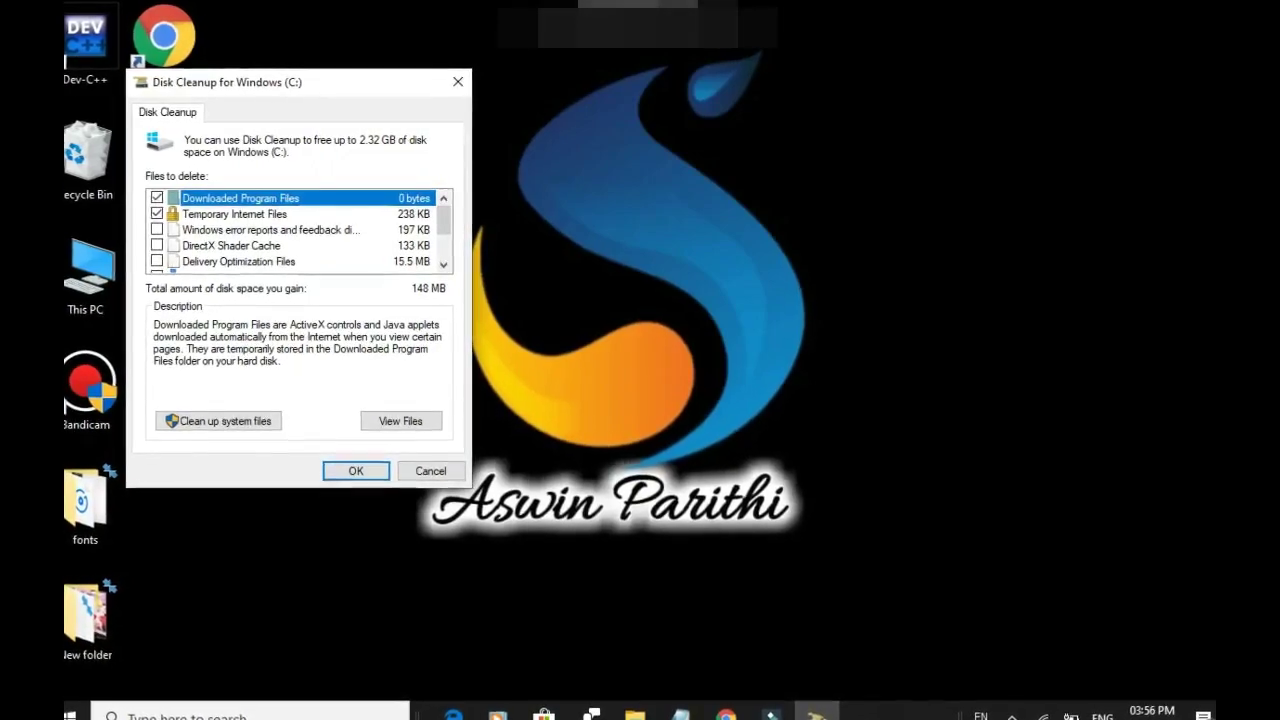
left_click_drag(370, 83, 712, 80)
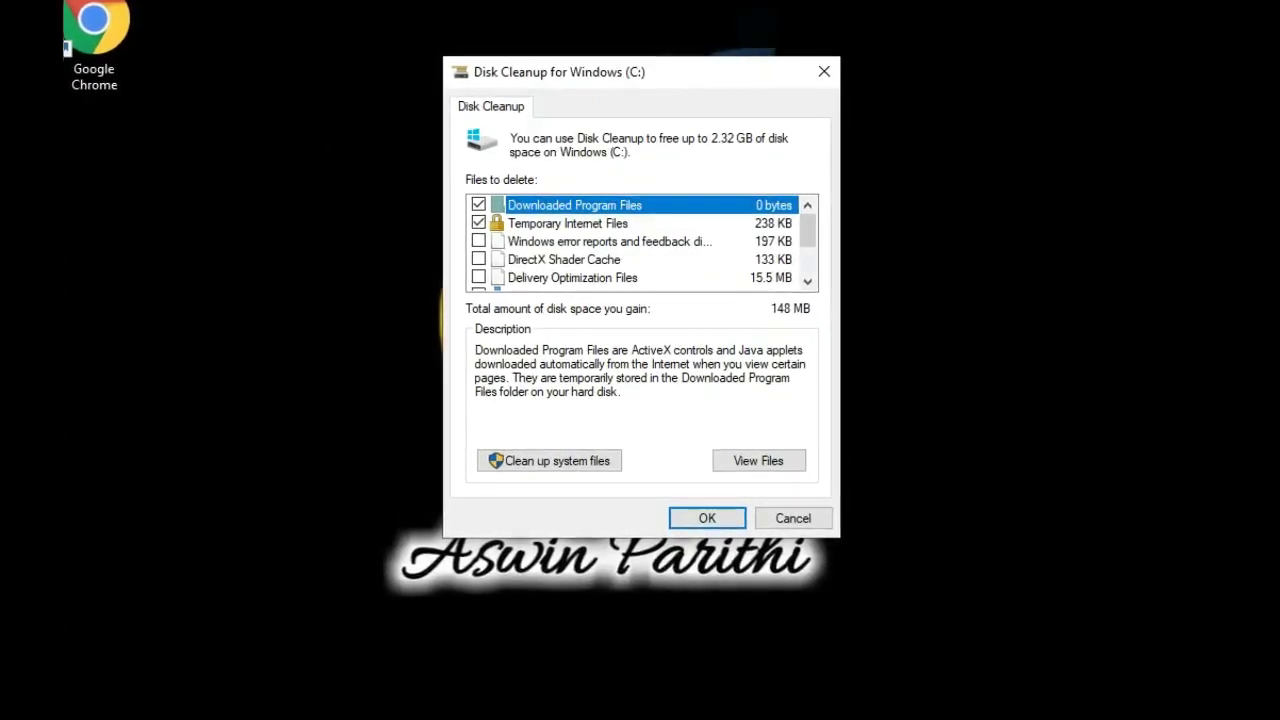
Mark Windows error reports, DirectX Shader Cache, Delivery Optimization Files and Recycle Bin for deletion in Disk Cleanup
left_click(478, 241)
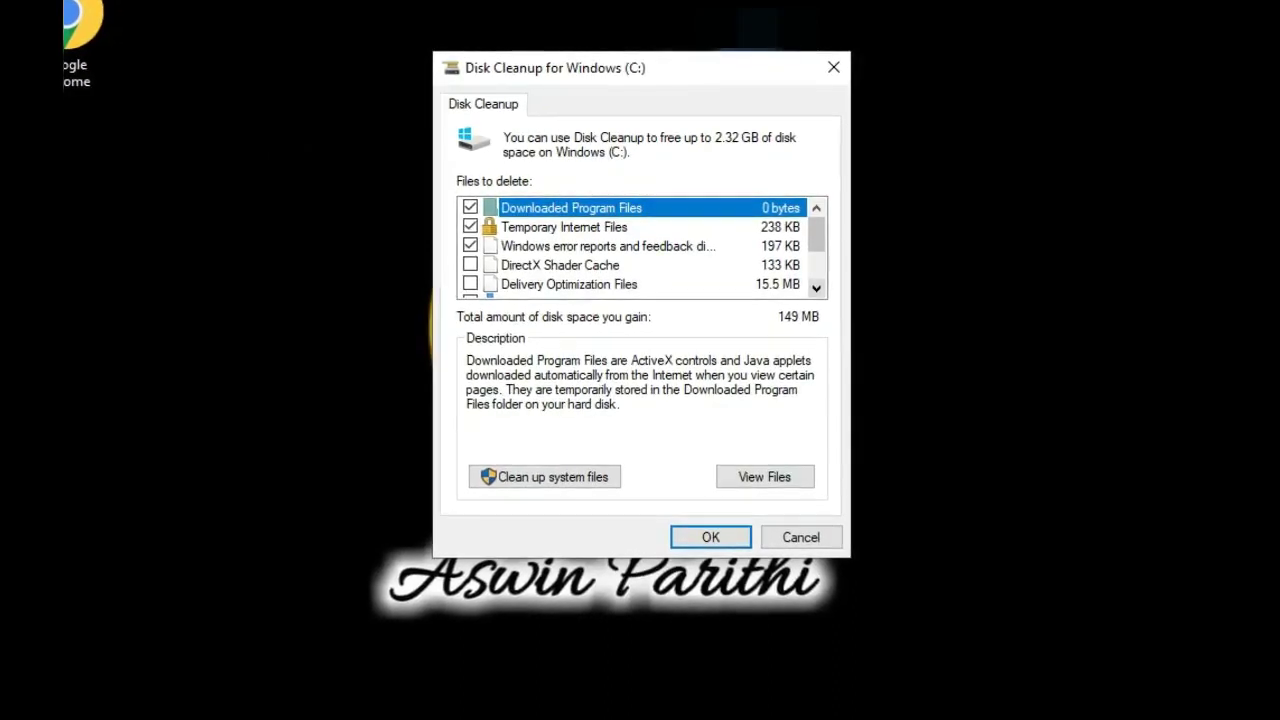
scroll(632, 246, "down", 1)
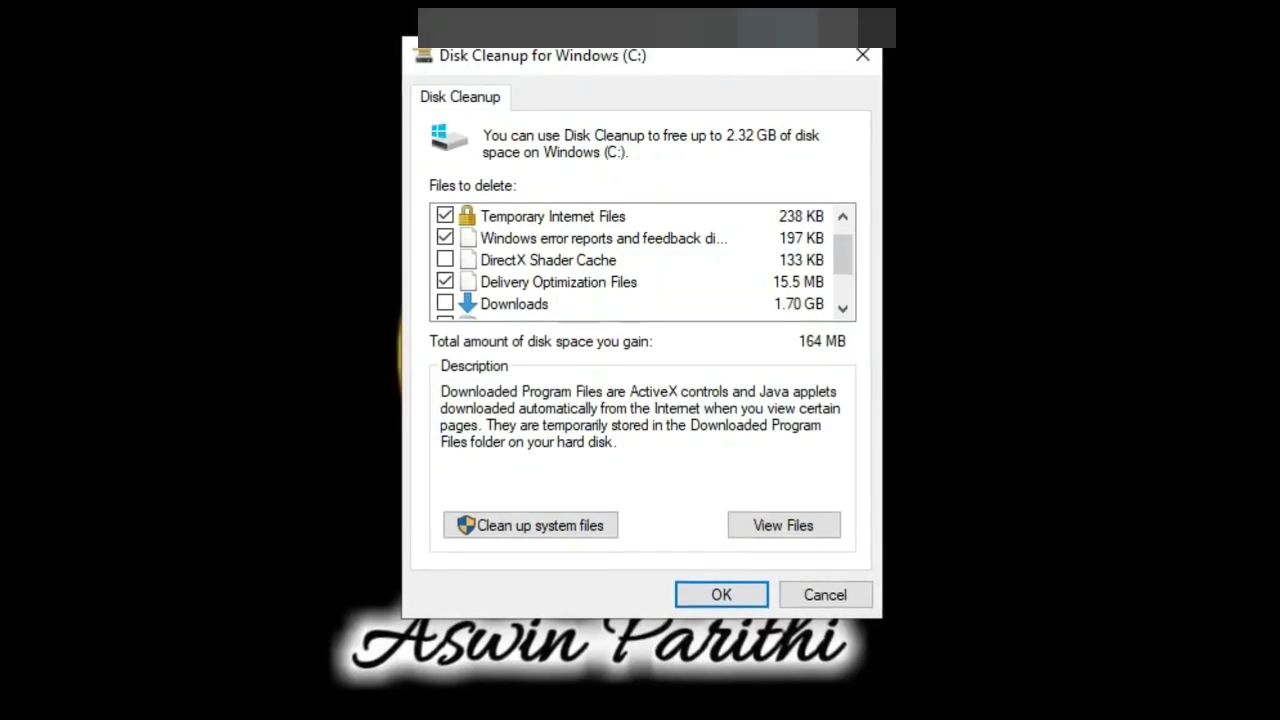
left_click(446, 258)
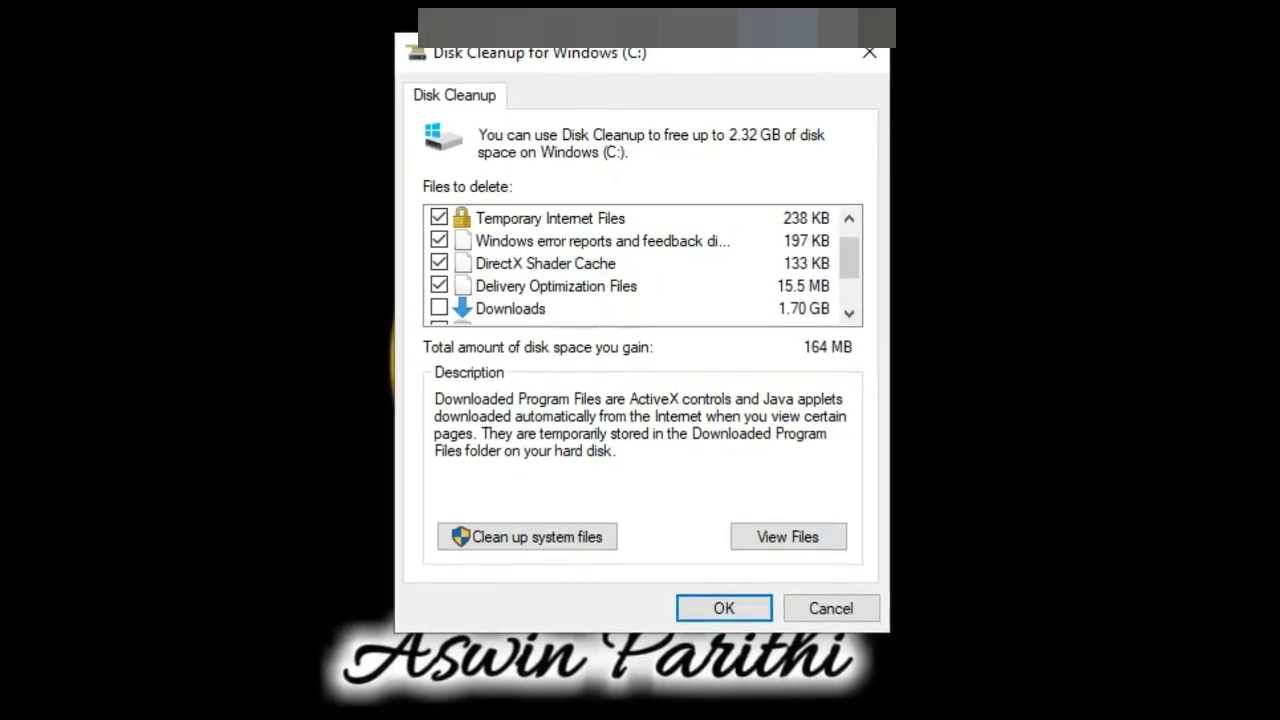
left_click(847, 312)
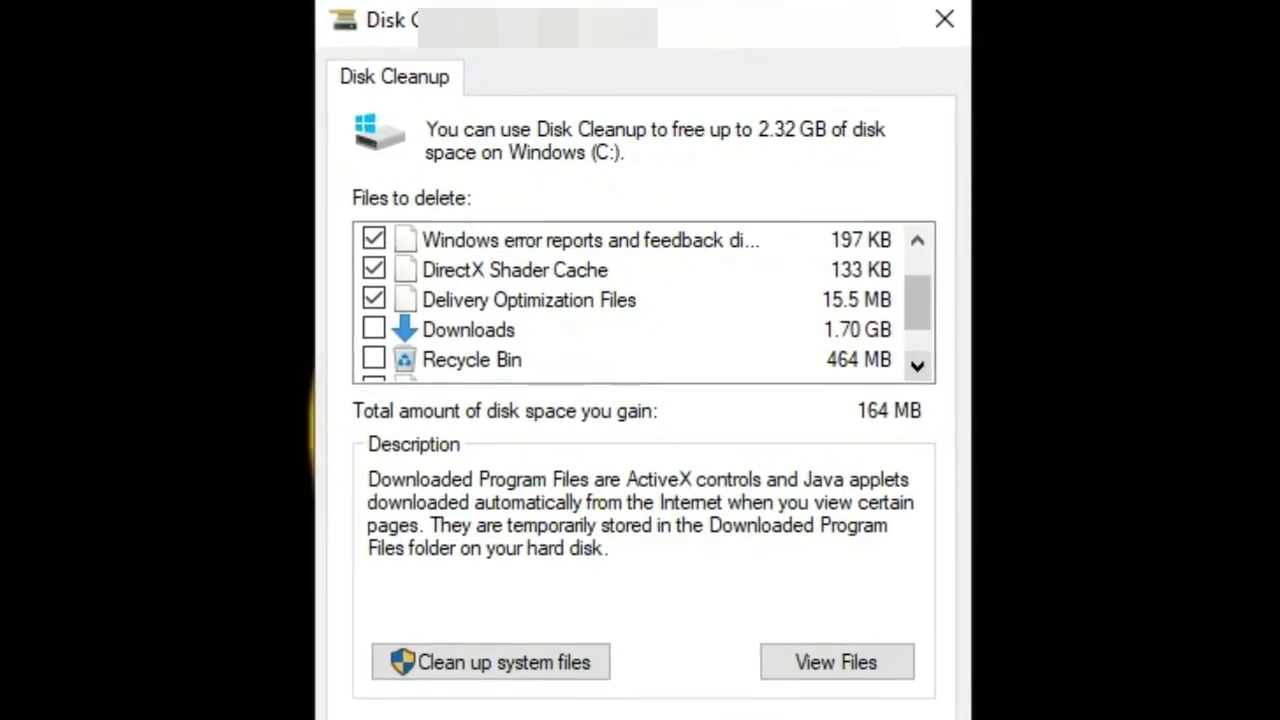
scroll(644, 300, "down", 1)
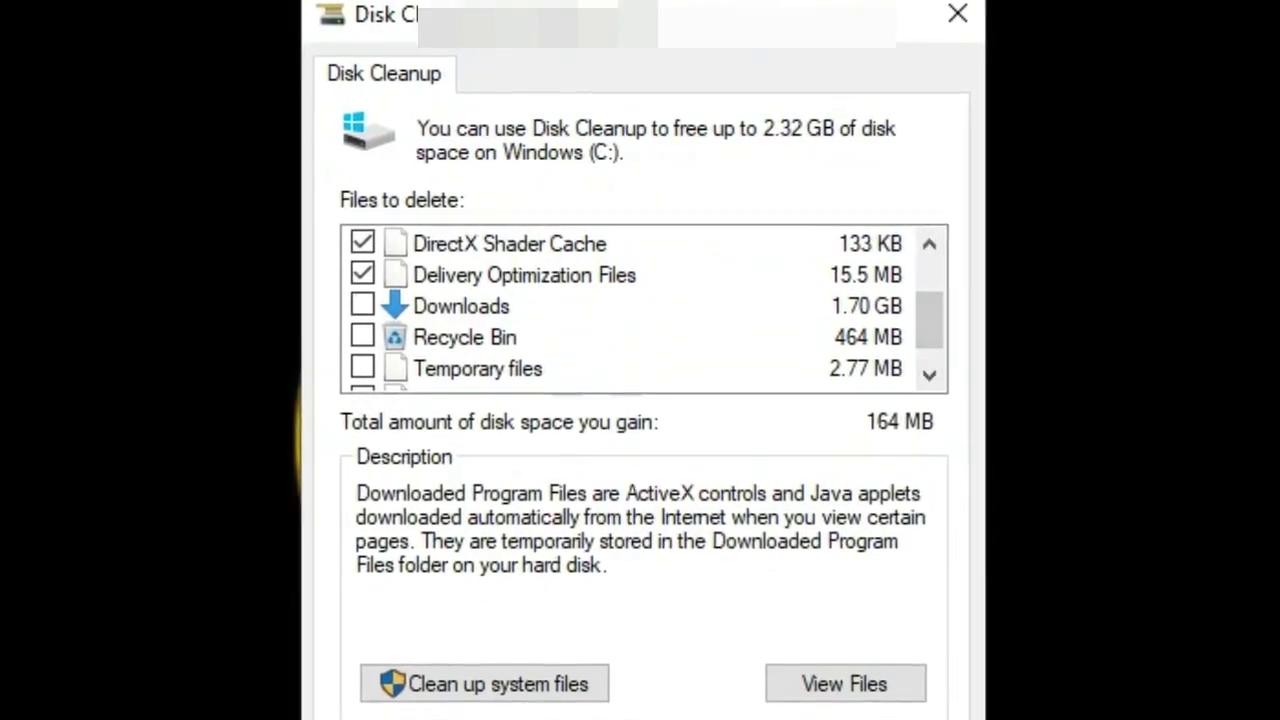
left_click(353, 342)
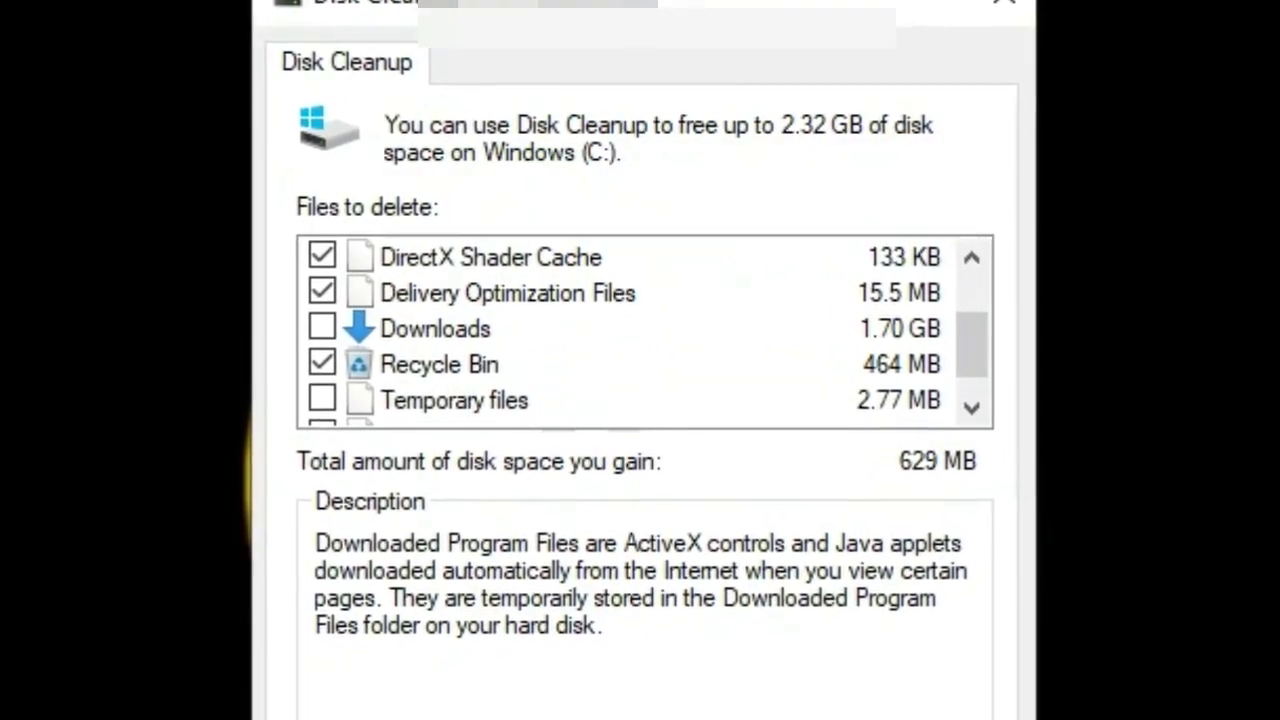
Mark Temporary files for deletion in Disk Cleanup, leaving Downloads unmarked
left_click(310, 408)
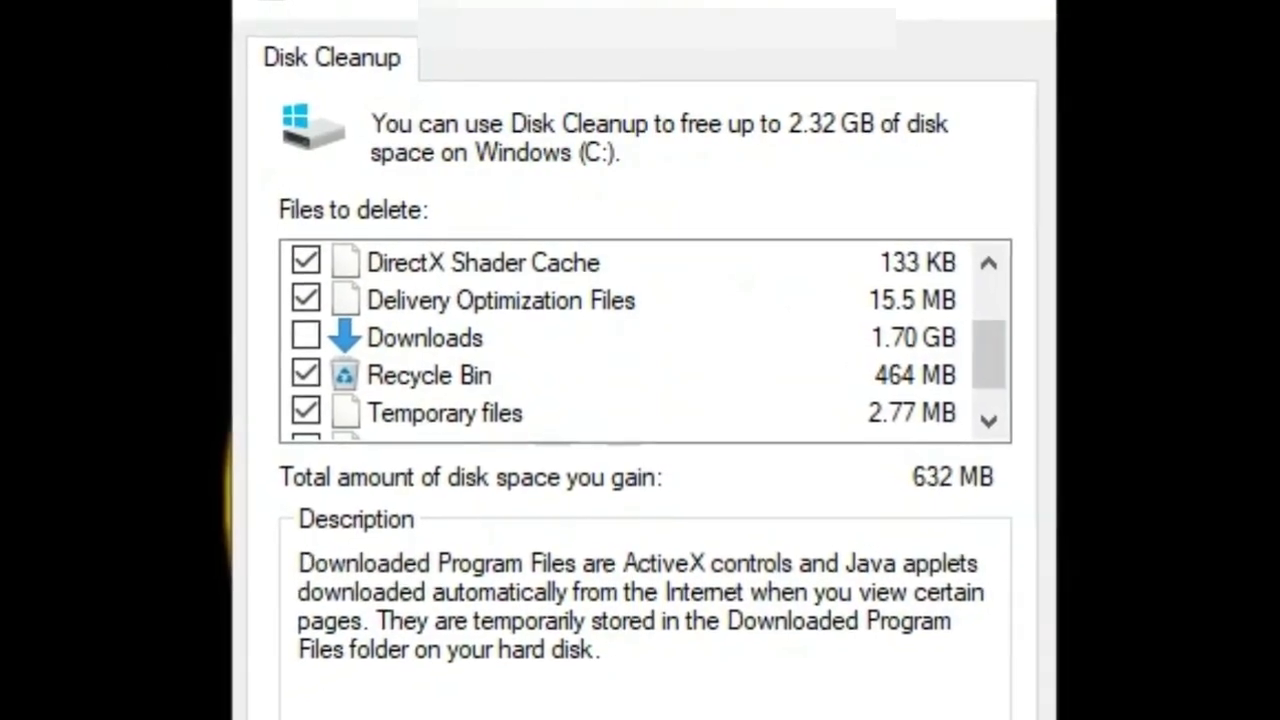
scroll(645, 345, "down", 1)
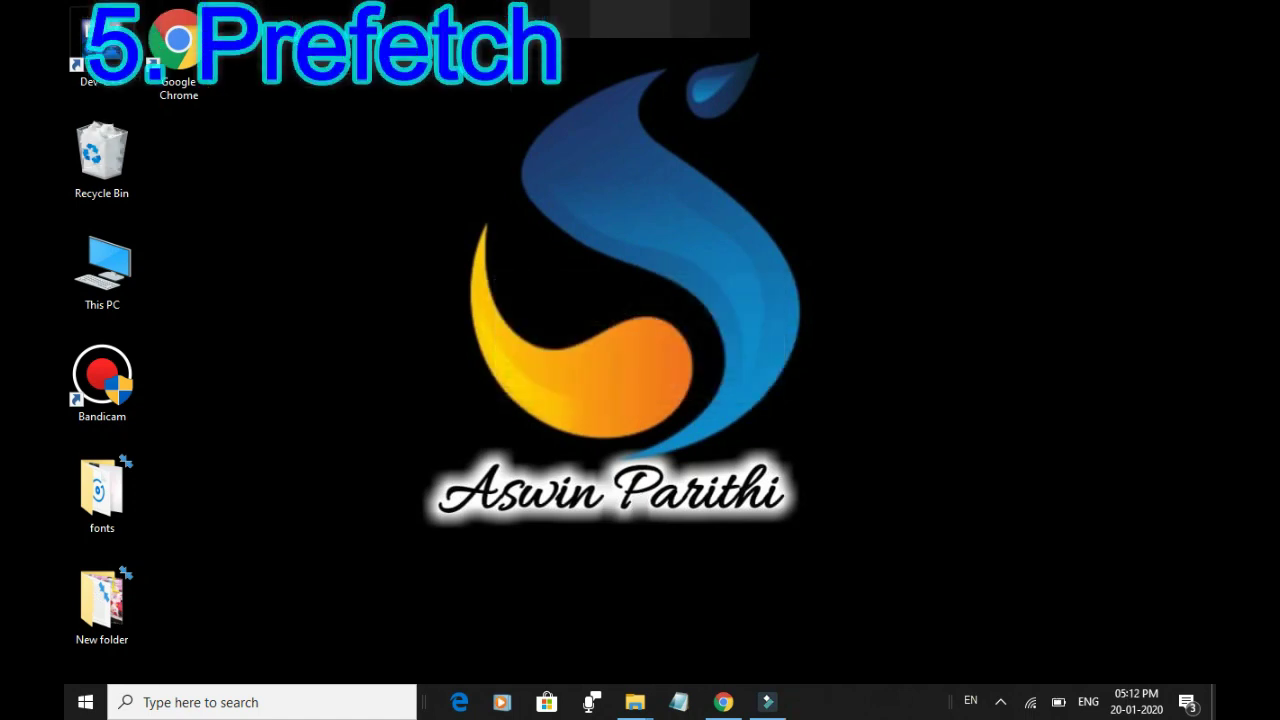
Find the Run dialog through Windows search and run "prefetch" to open the Prefetch folder
left_click(262, 702)
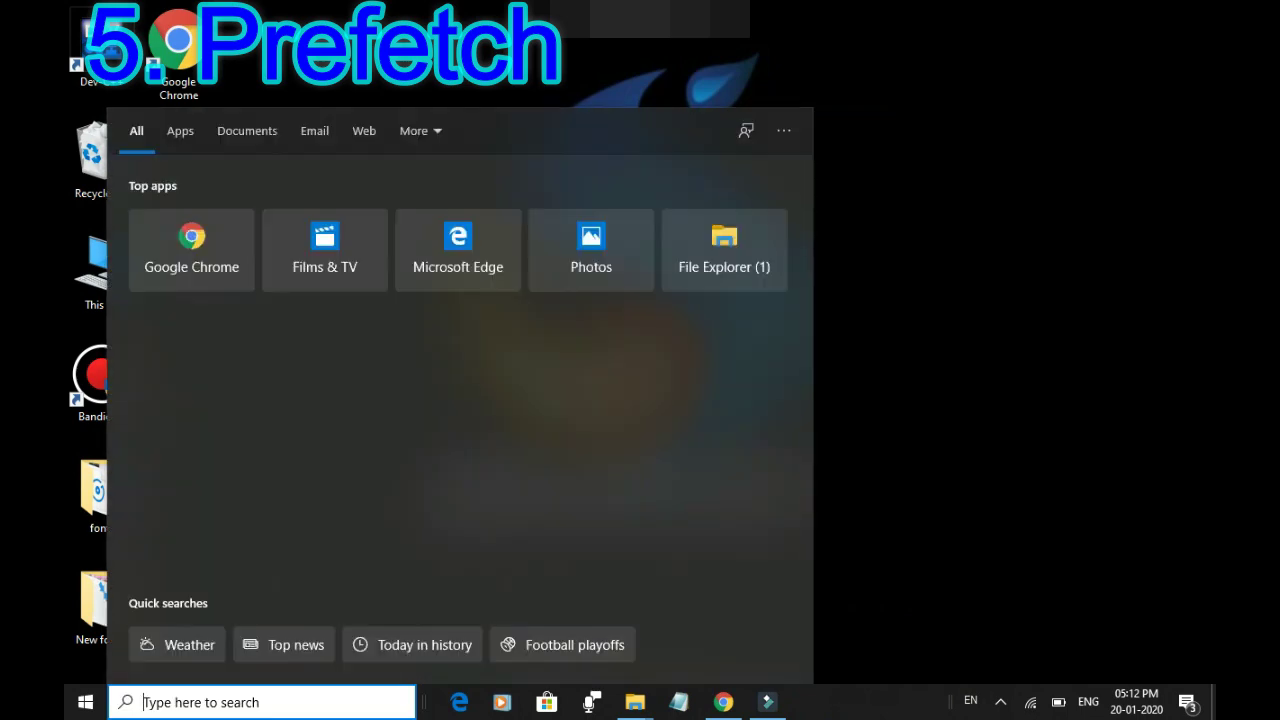
type("run")
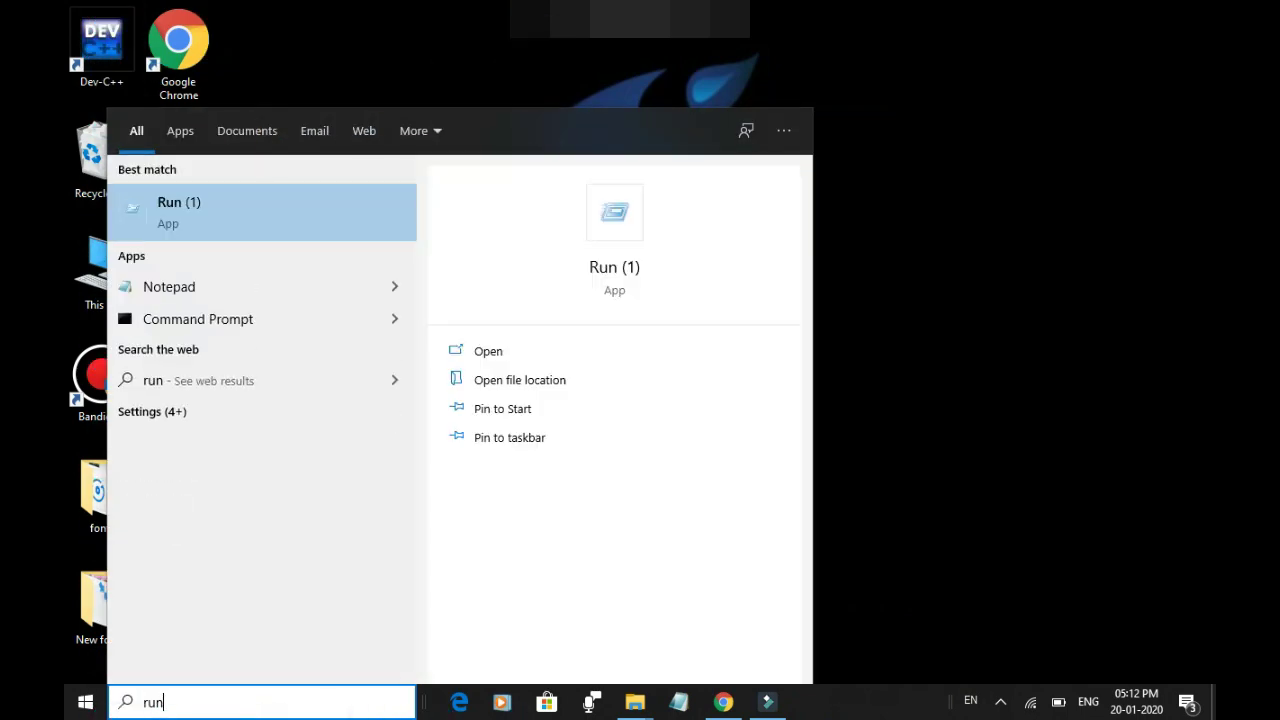
key("Return")
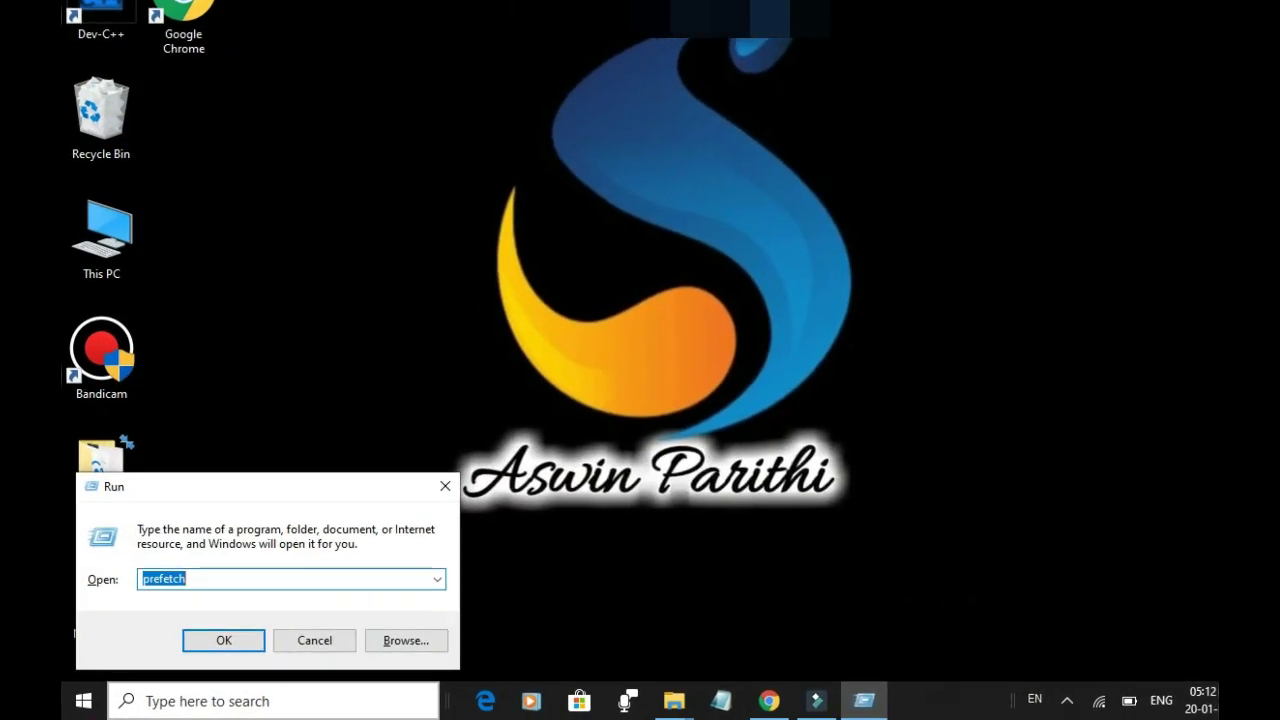
type("pr")
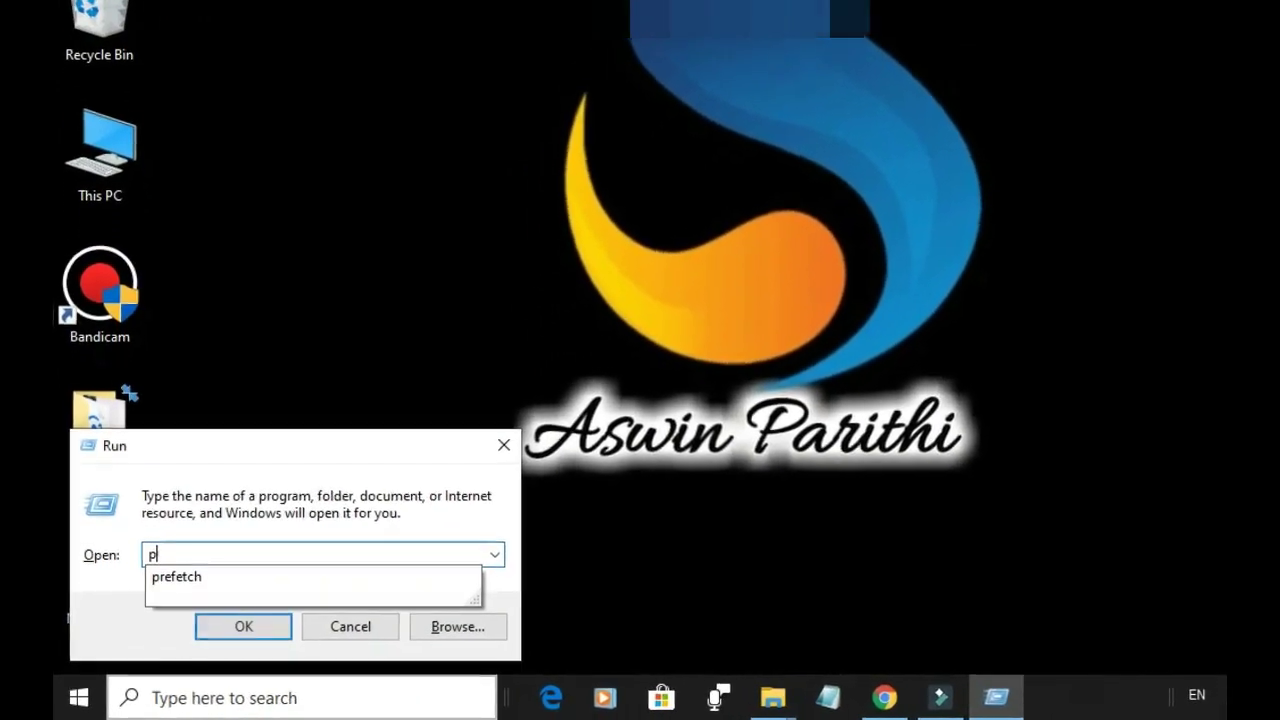
type("efetch")
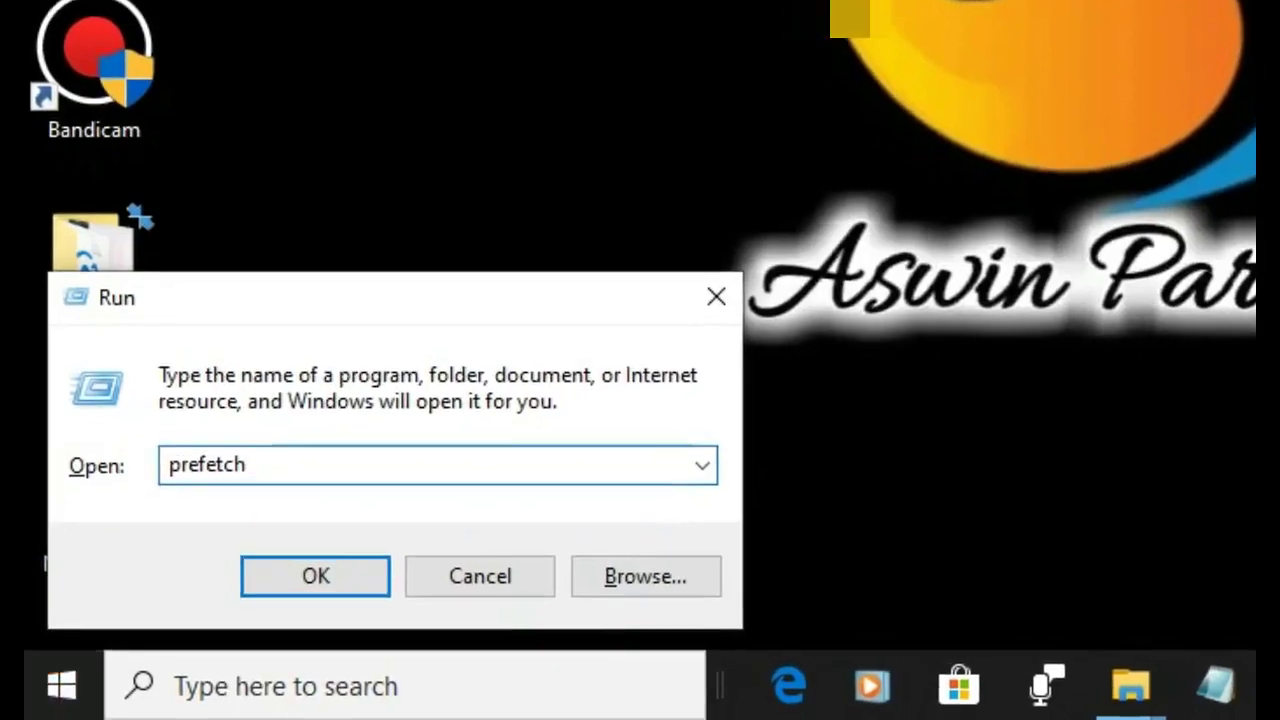
key("Return")
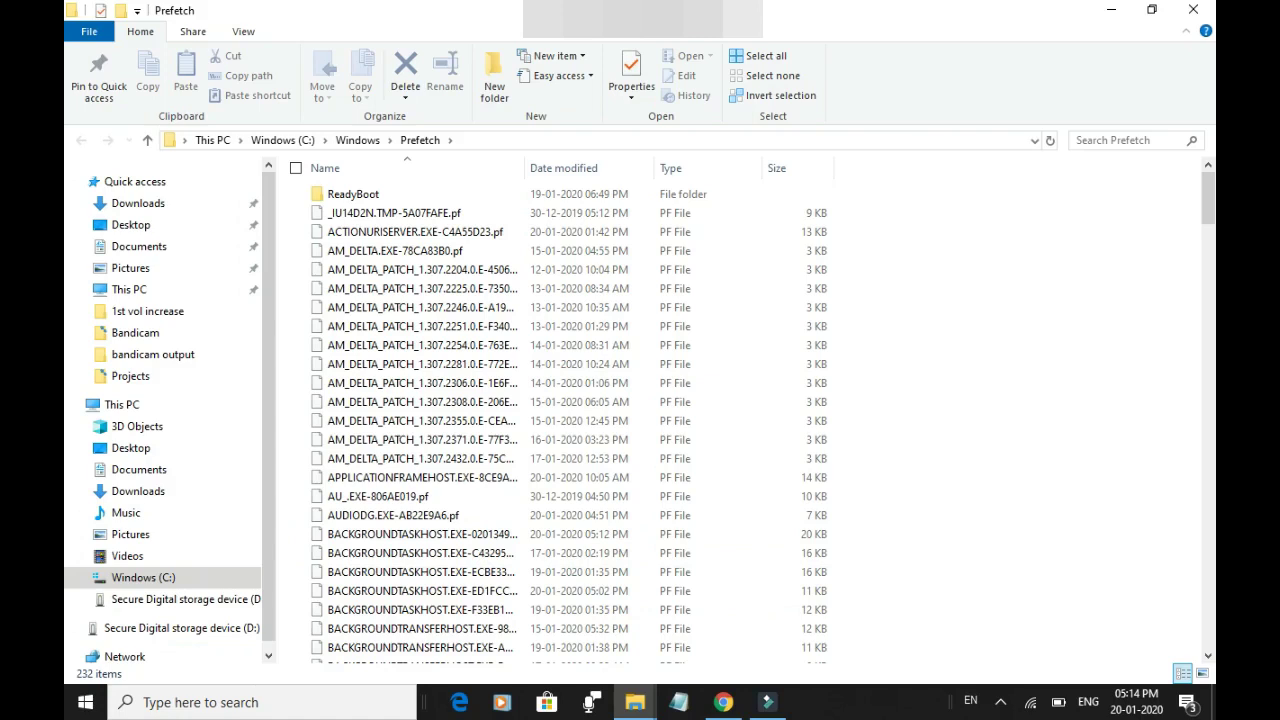
Select everything in the Windows Prefetch folder and delete it
right_click(728, 420)
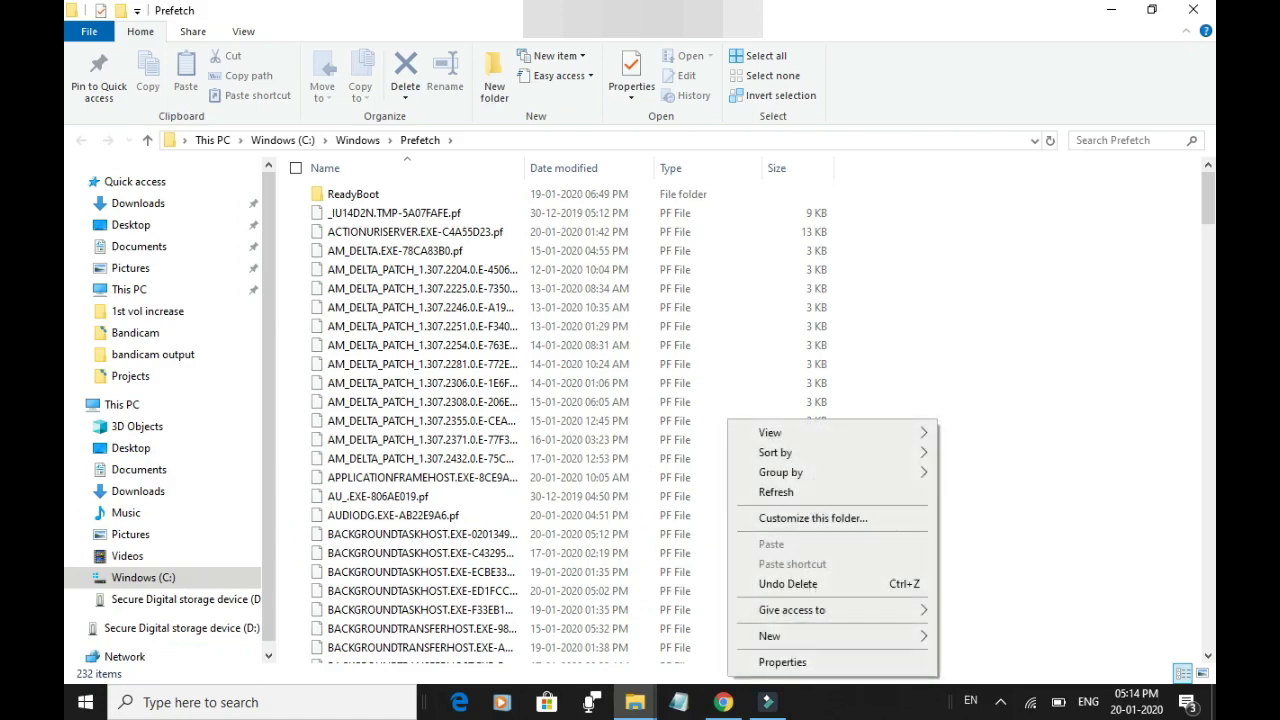
key("Escape")
key("ctrl+a")
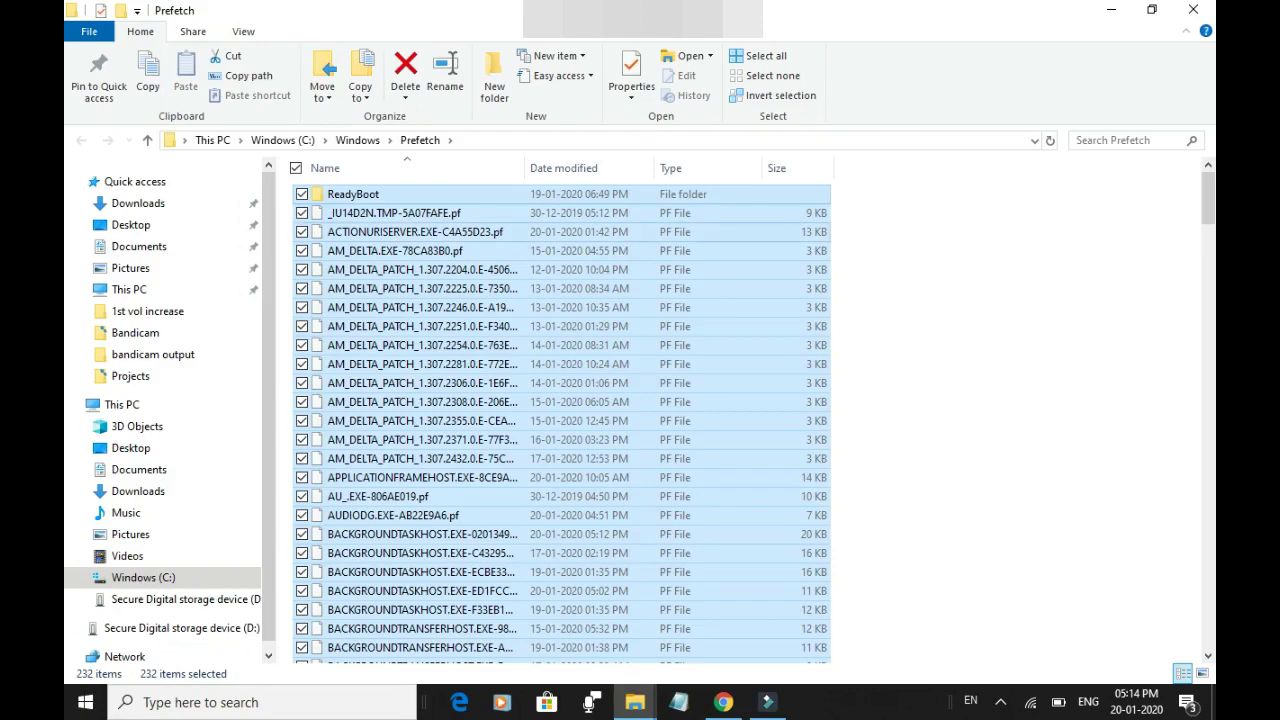
right_click(518, 228)
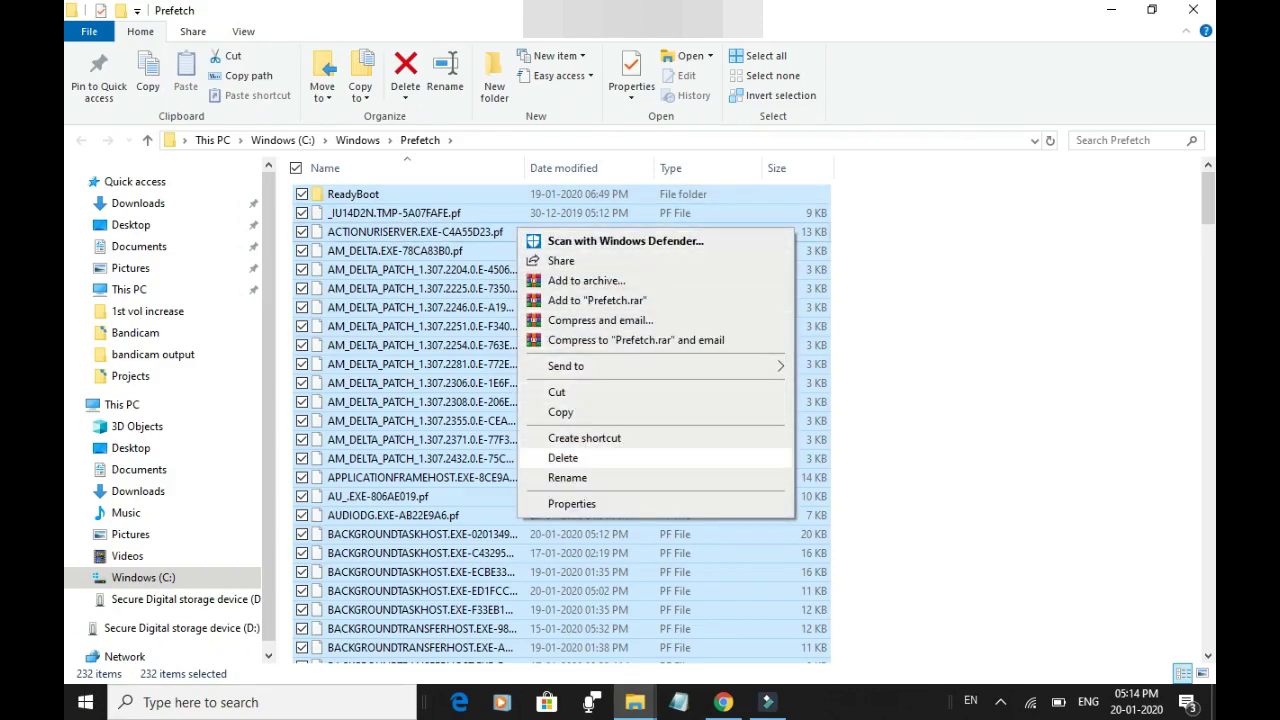
left_click(563, 457)
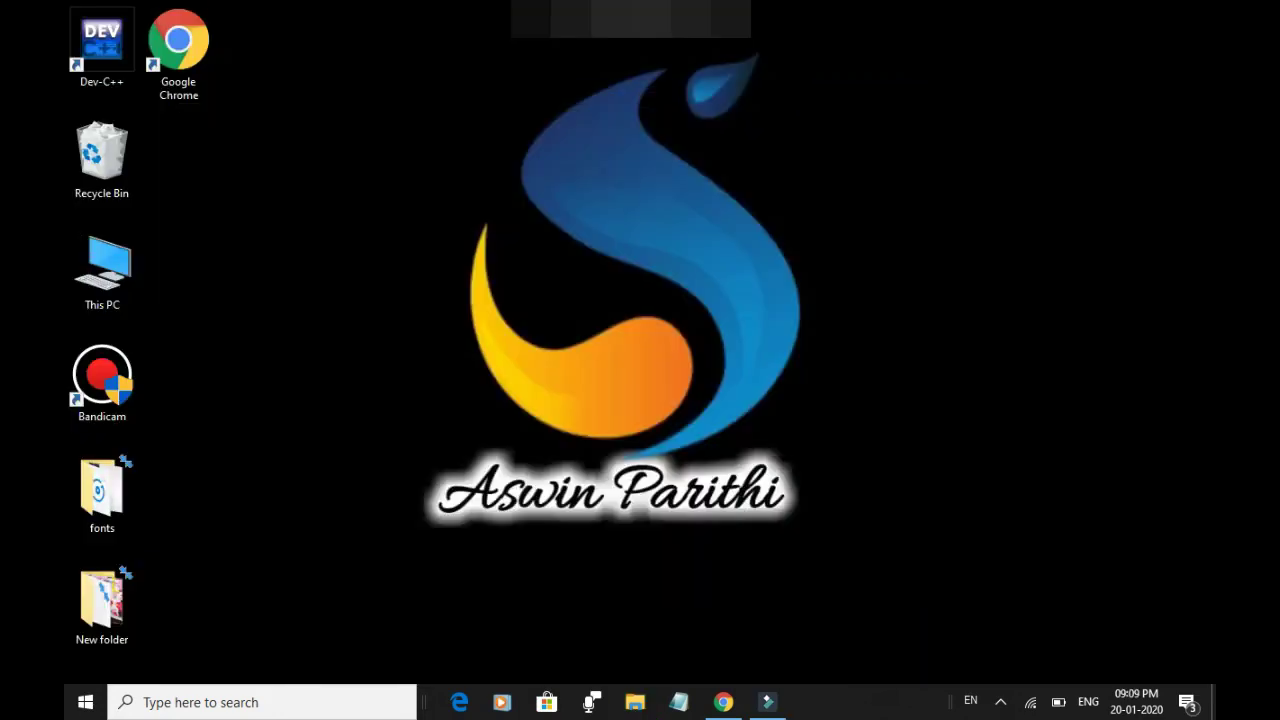
Open This PC from the desktop and go to the Windows folder on drive C
left_click(102, 270)
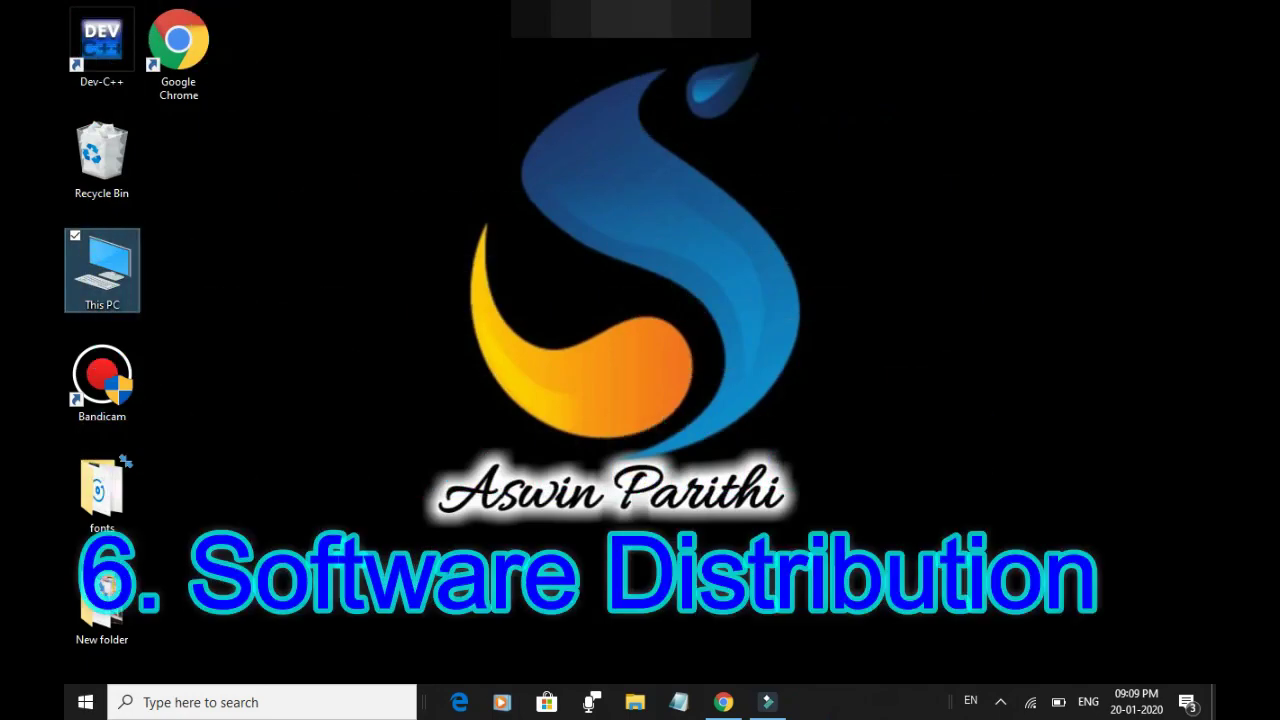
key("Return")
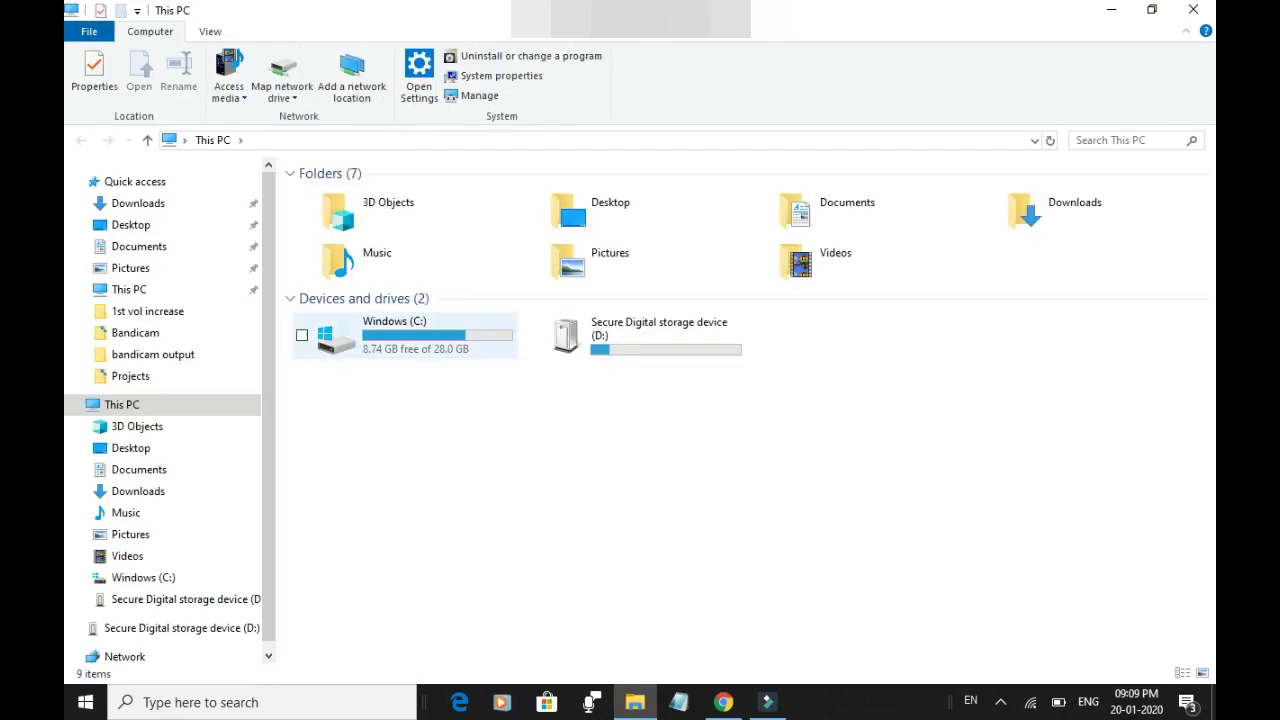
left_click(405, 335)
key("Return")
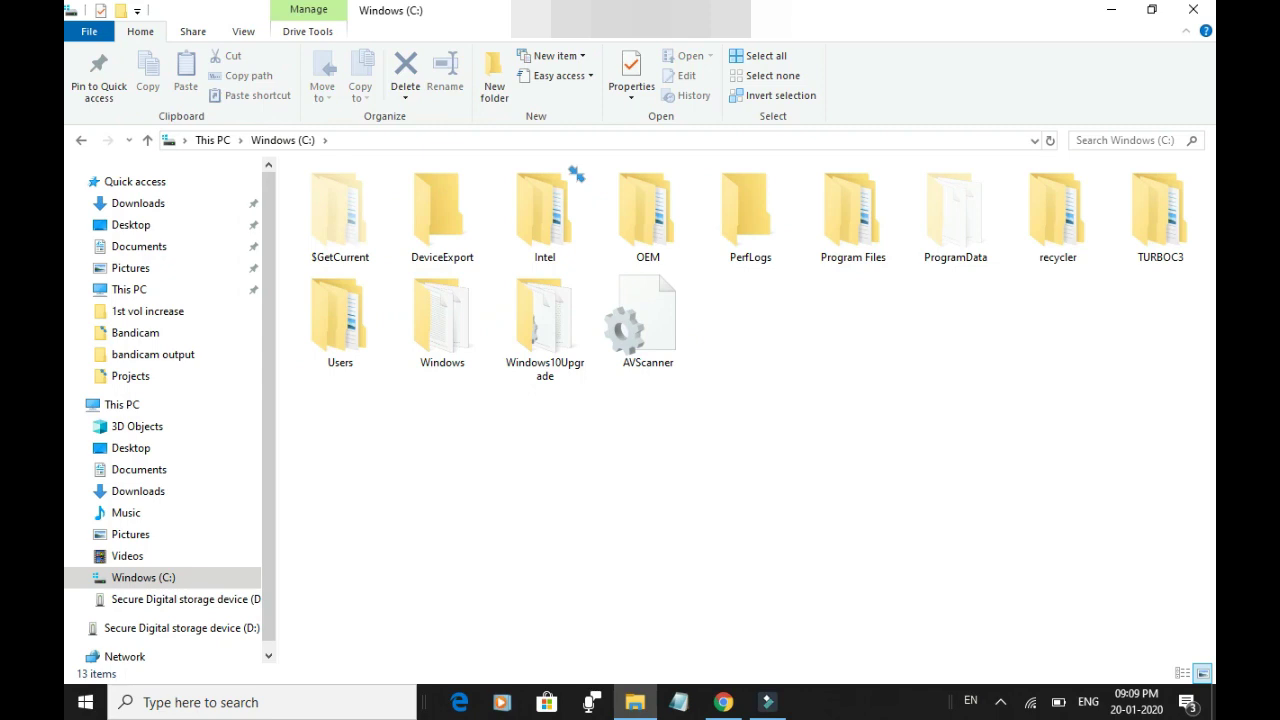
left_click(442, 320)
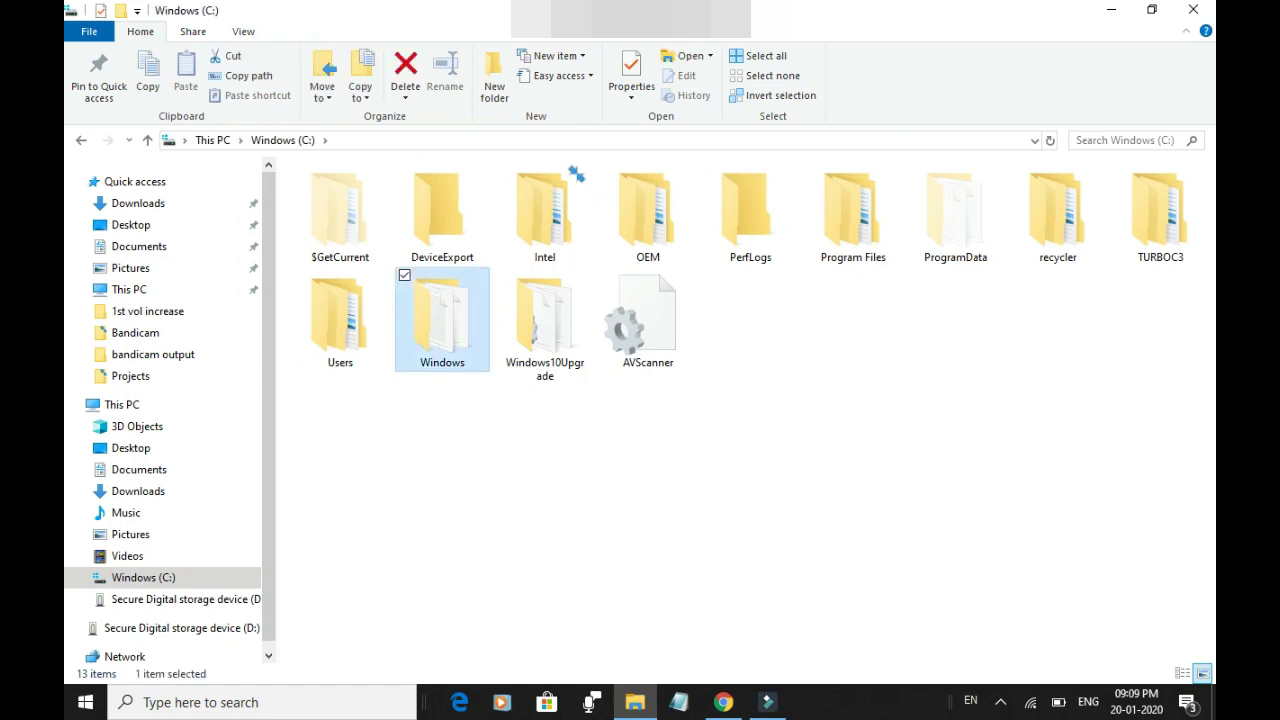
key("Return")
left_click(442, 326)
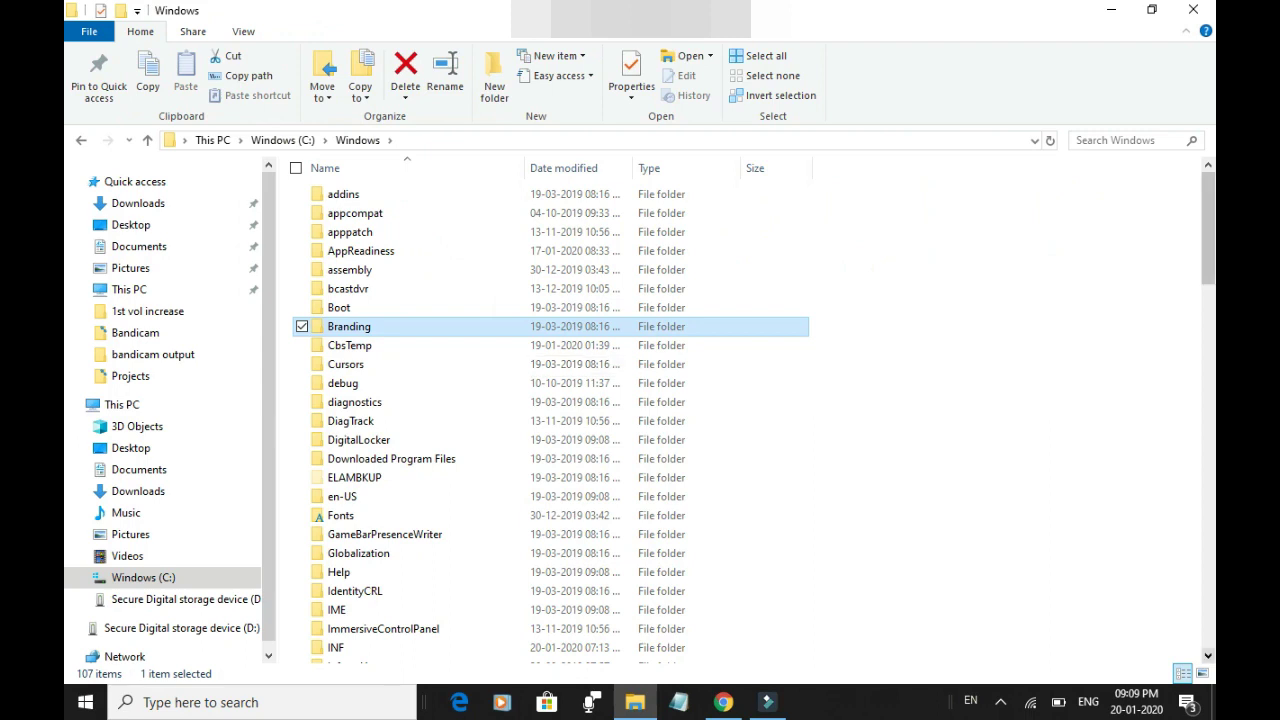
Find the SoftwareDistribution folder inside the Windows folder and open its Download subfolder
scroll(550, 410, "down", 1)
scroll(550, 420, "down", 3)
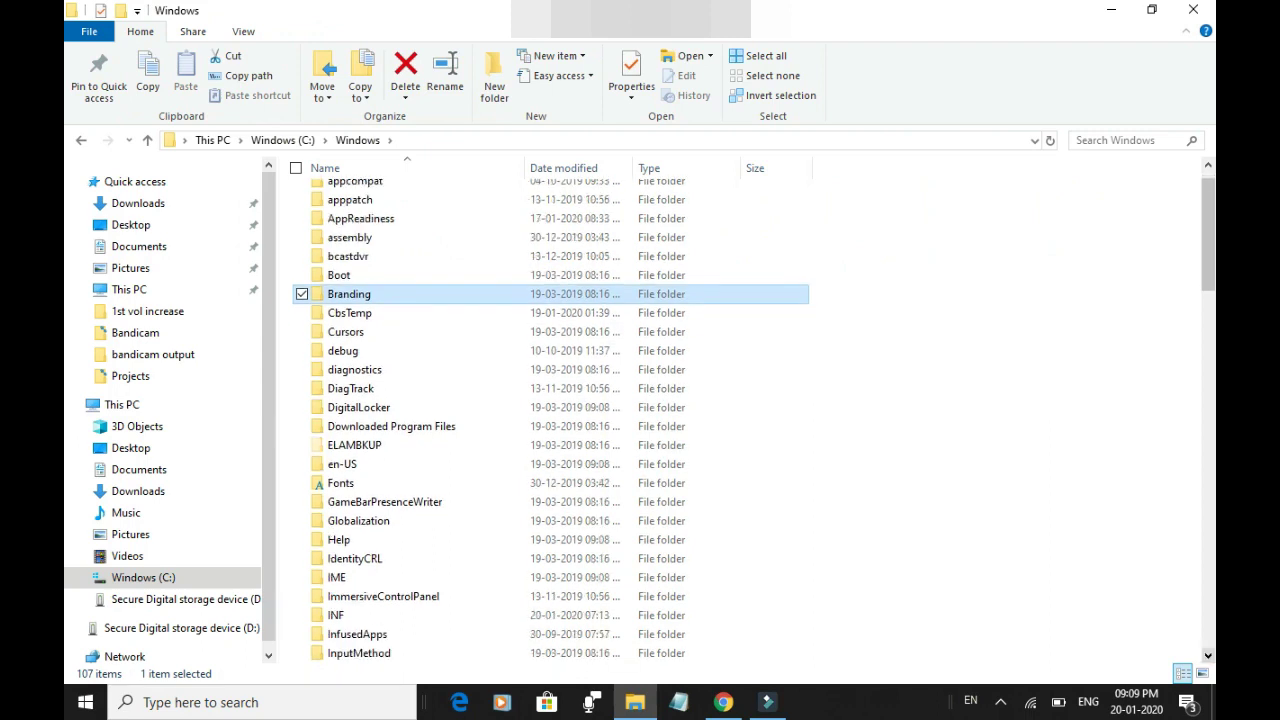
scroll(550, 420, "down", 5)
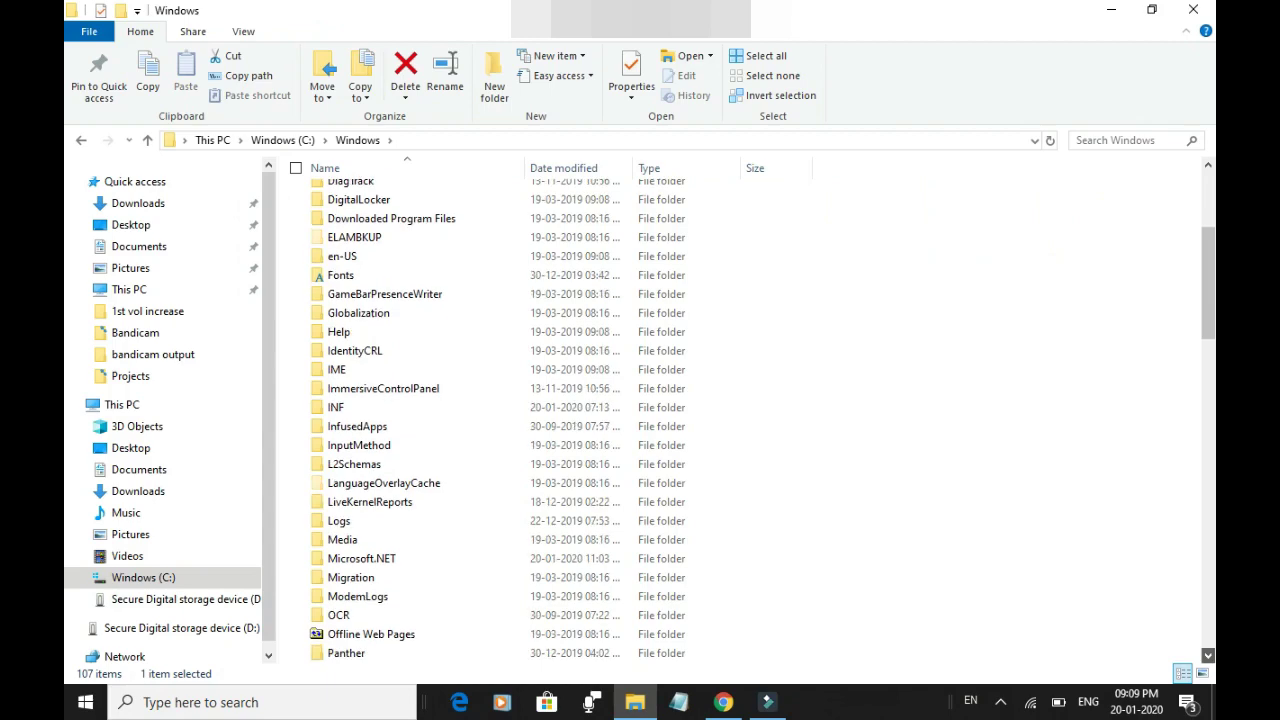
scroll(550, 420, "down", 4)
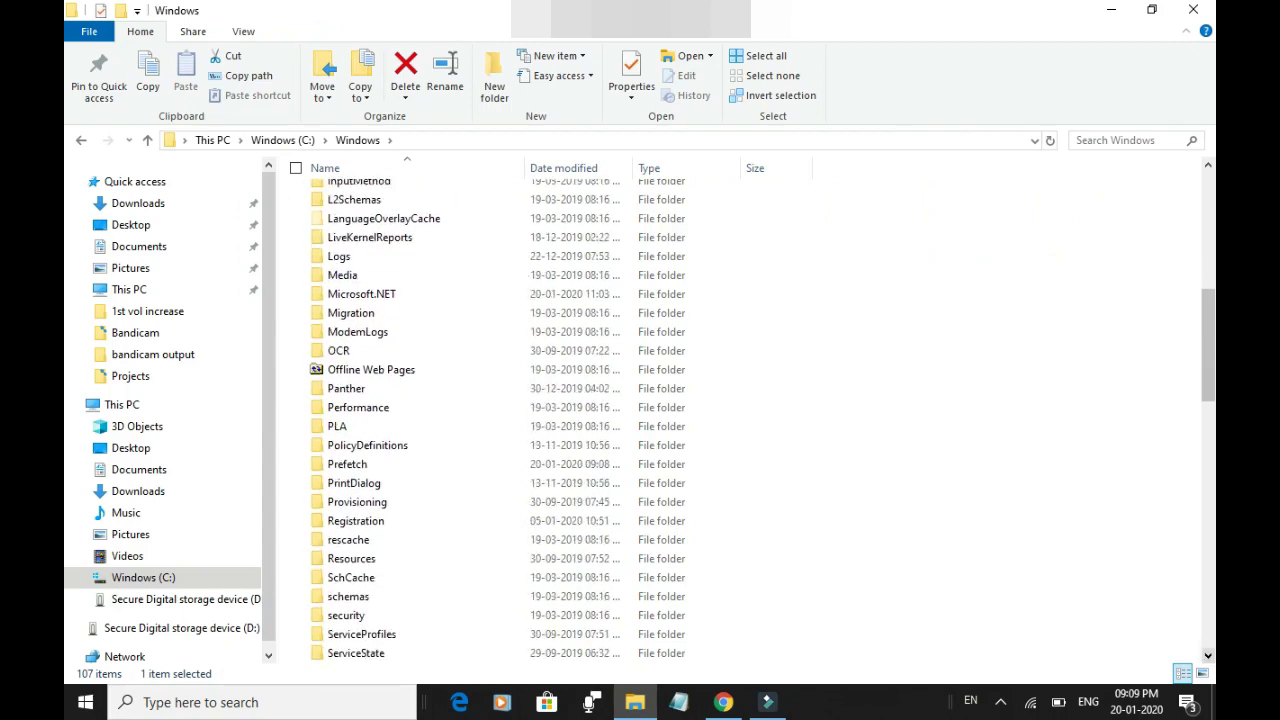
scroll(440, 520, "down", 2)
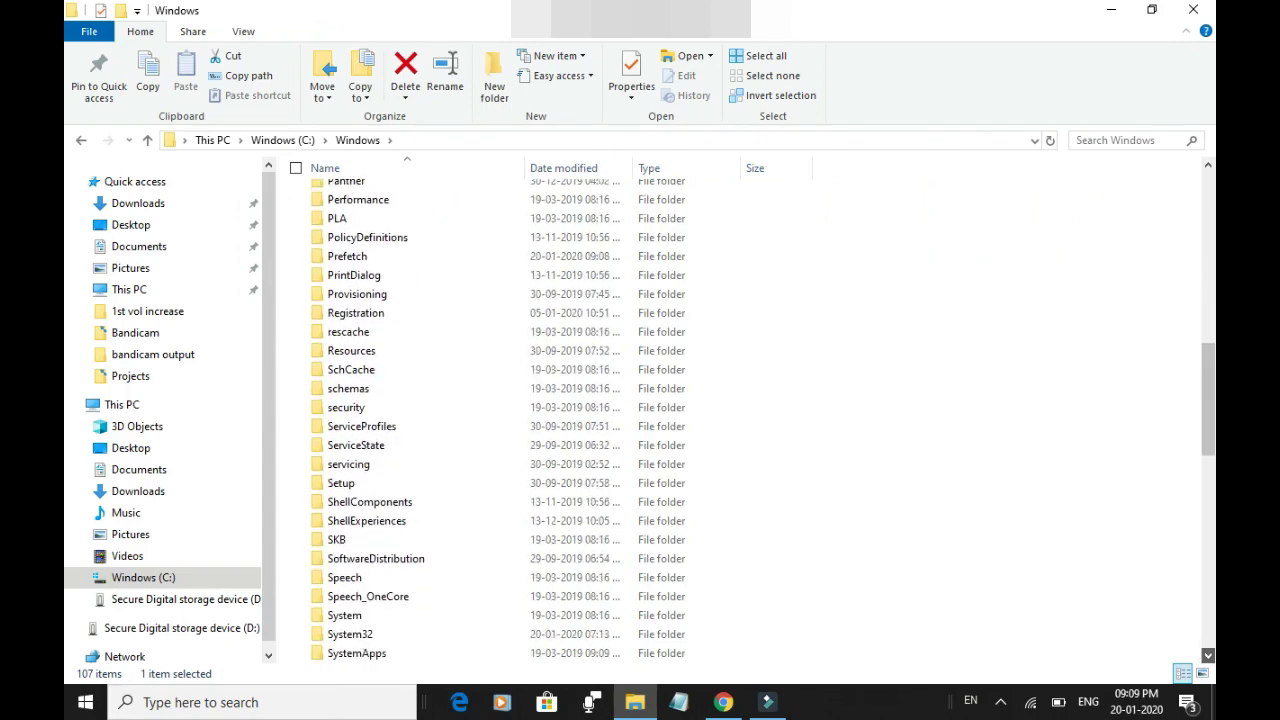
left_click(418, 539)
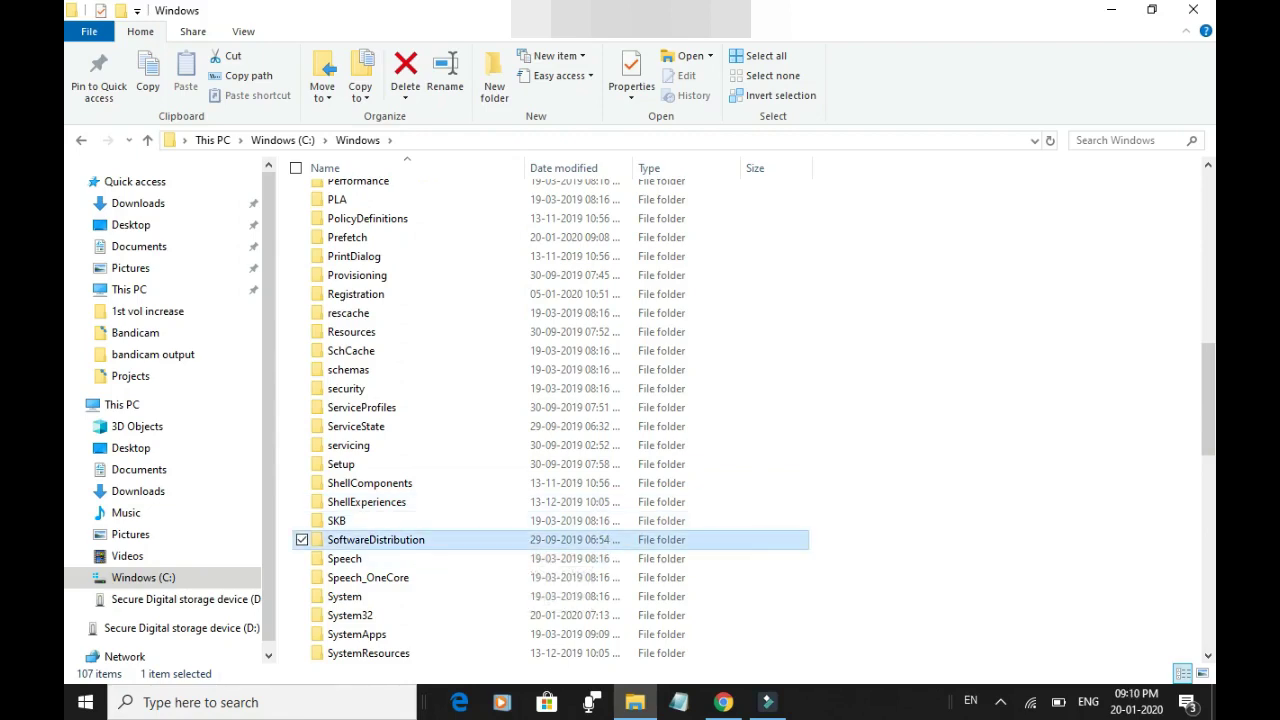
key("Return")
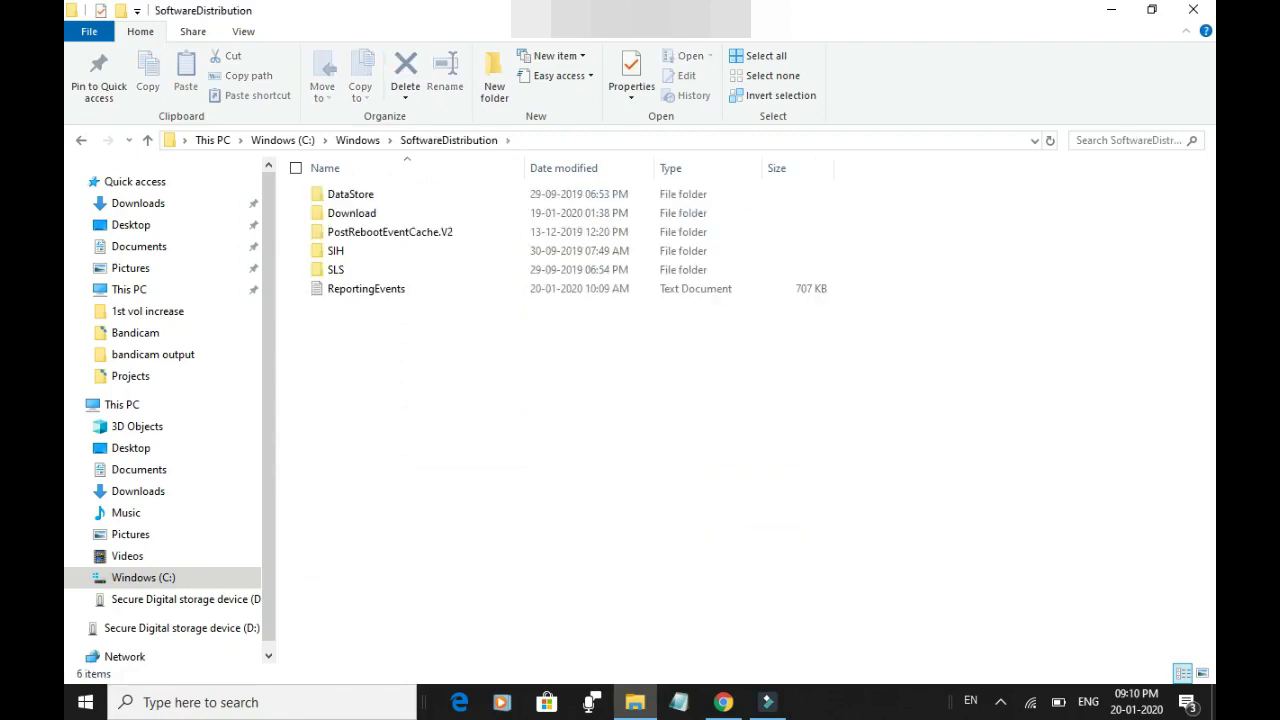
double_click(352, 213)
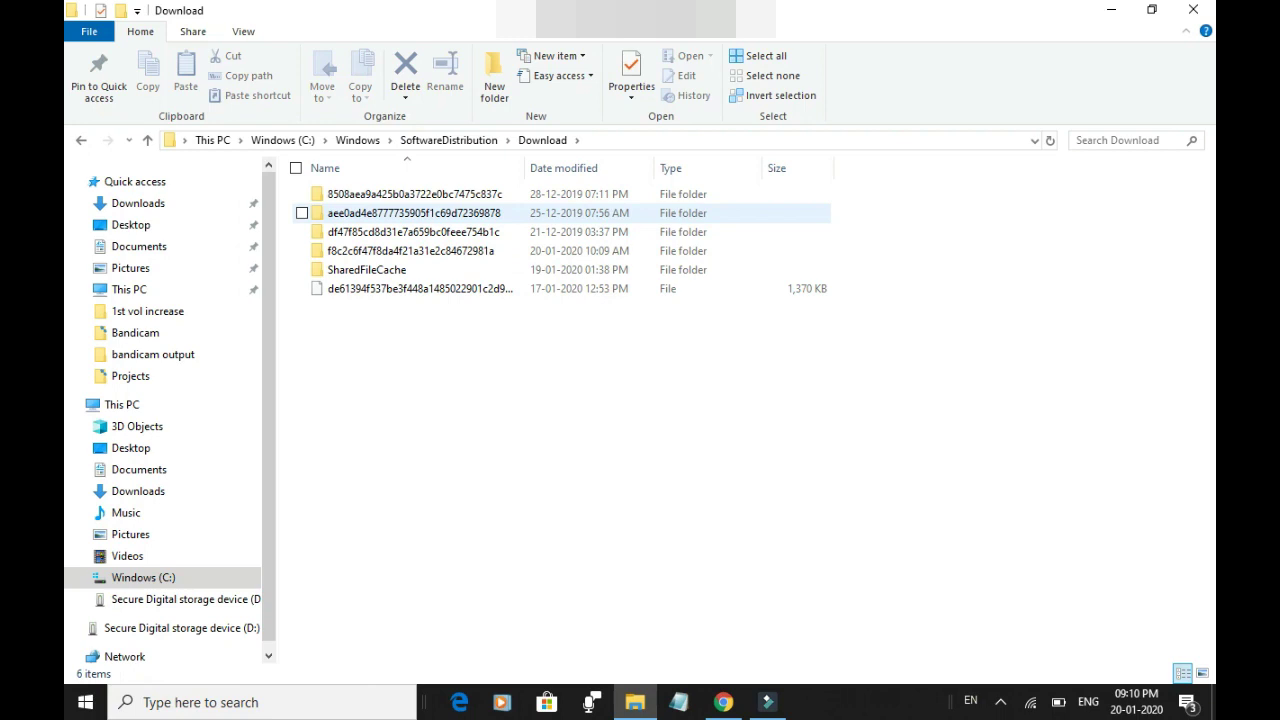
Select everything in the SoftwareDistribution Download folder and delete it
key("ctrl+a")
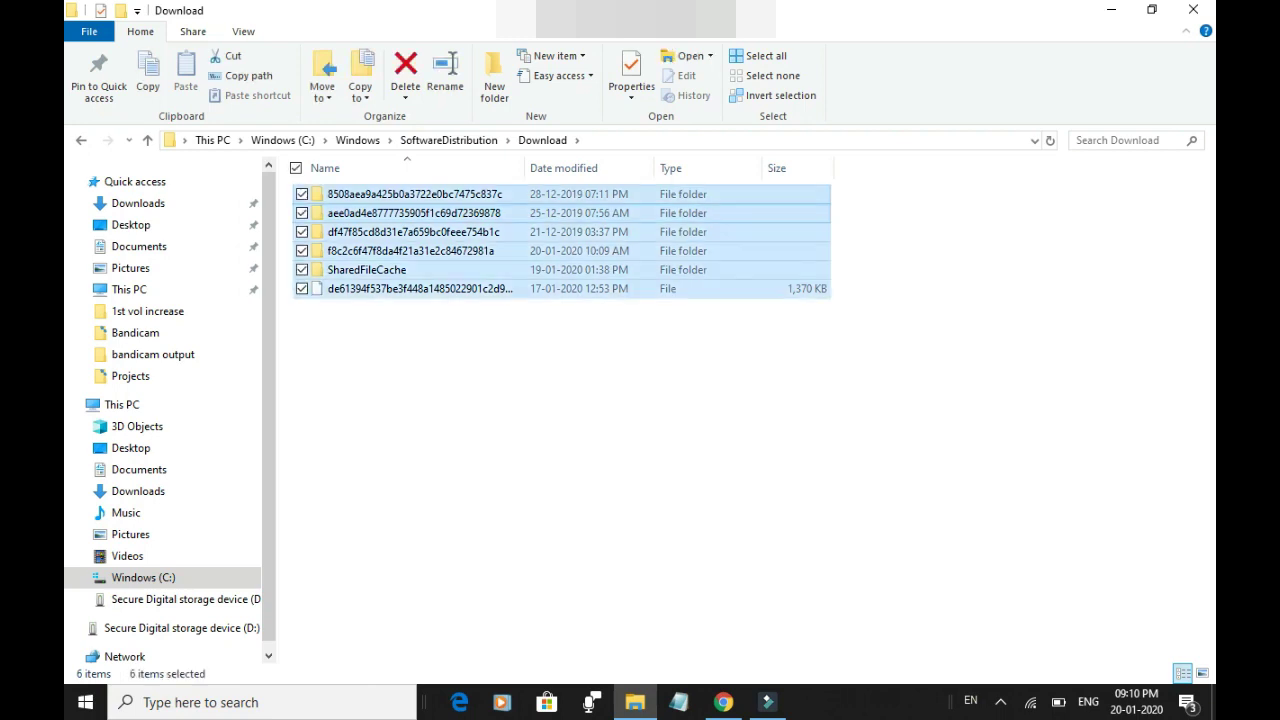
right_click(402, 217)
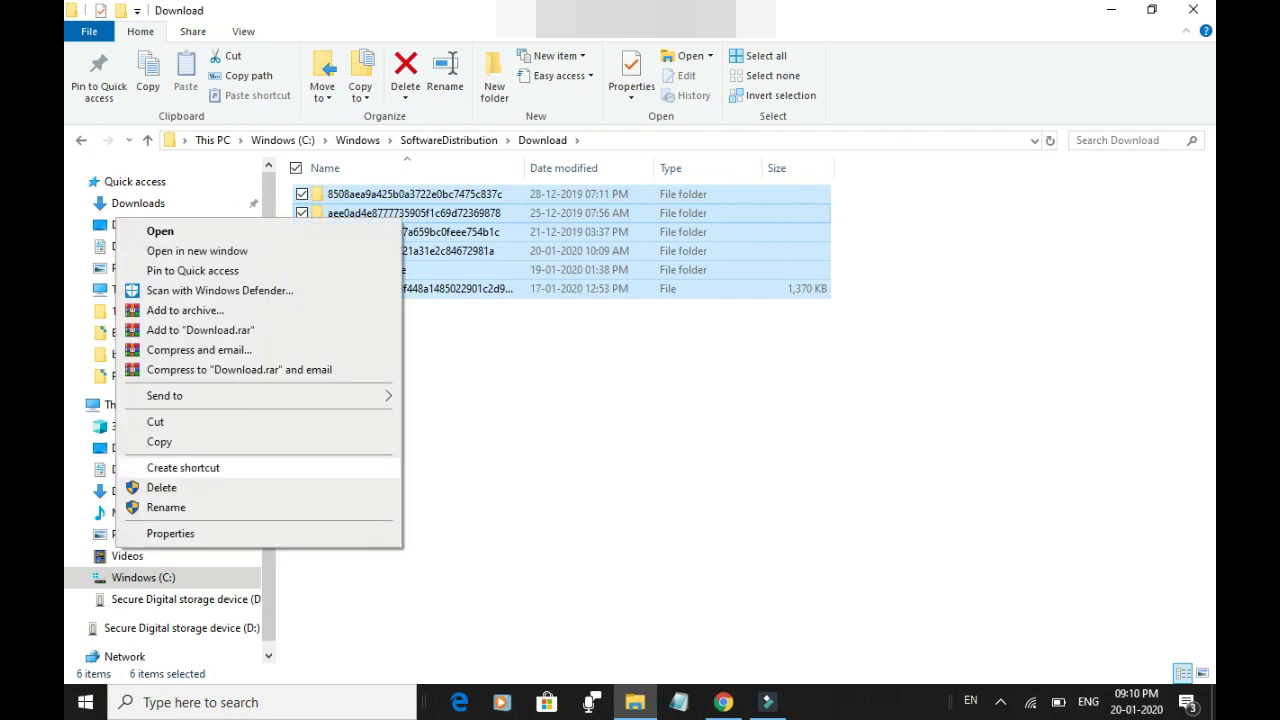
key("Return")
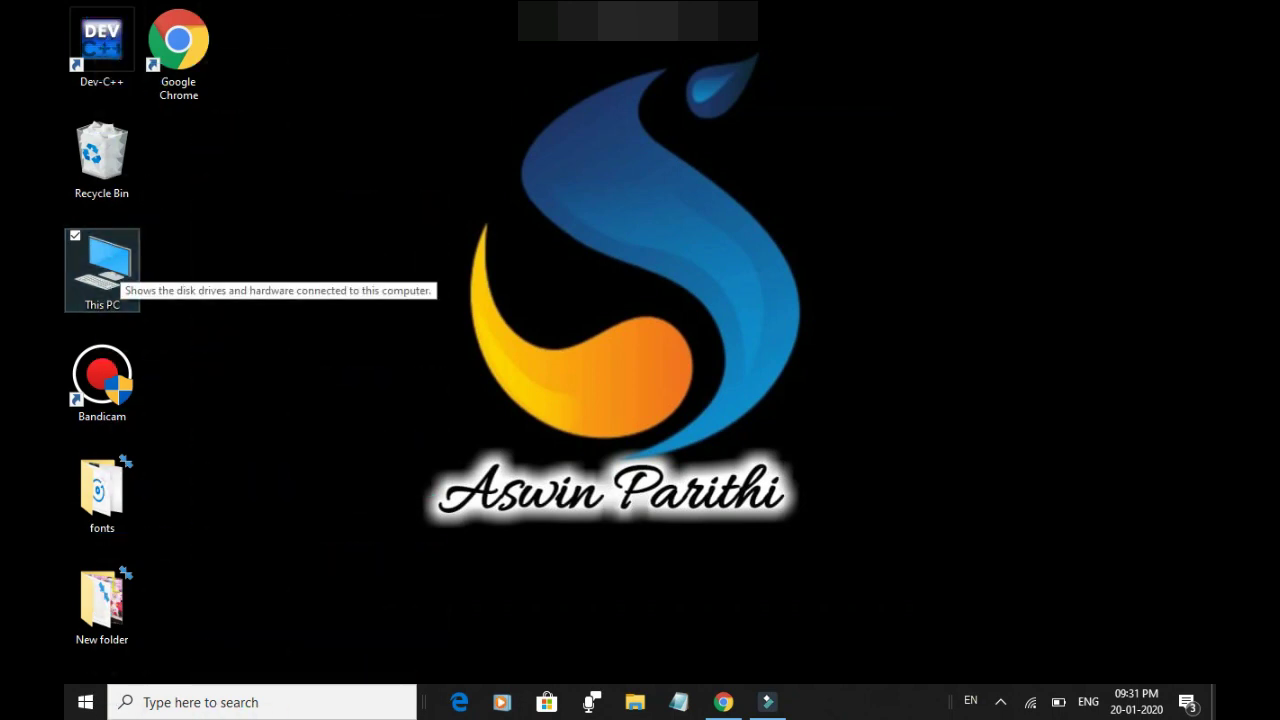
Open This PC and search all its drives for very large files with "size:gigantic"
double_click(102, 265)
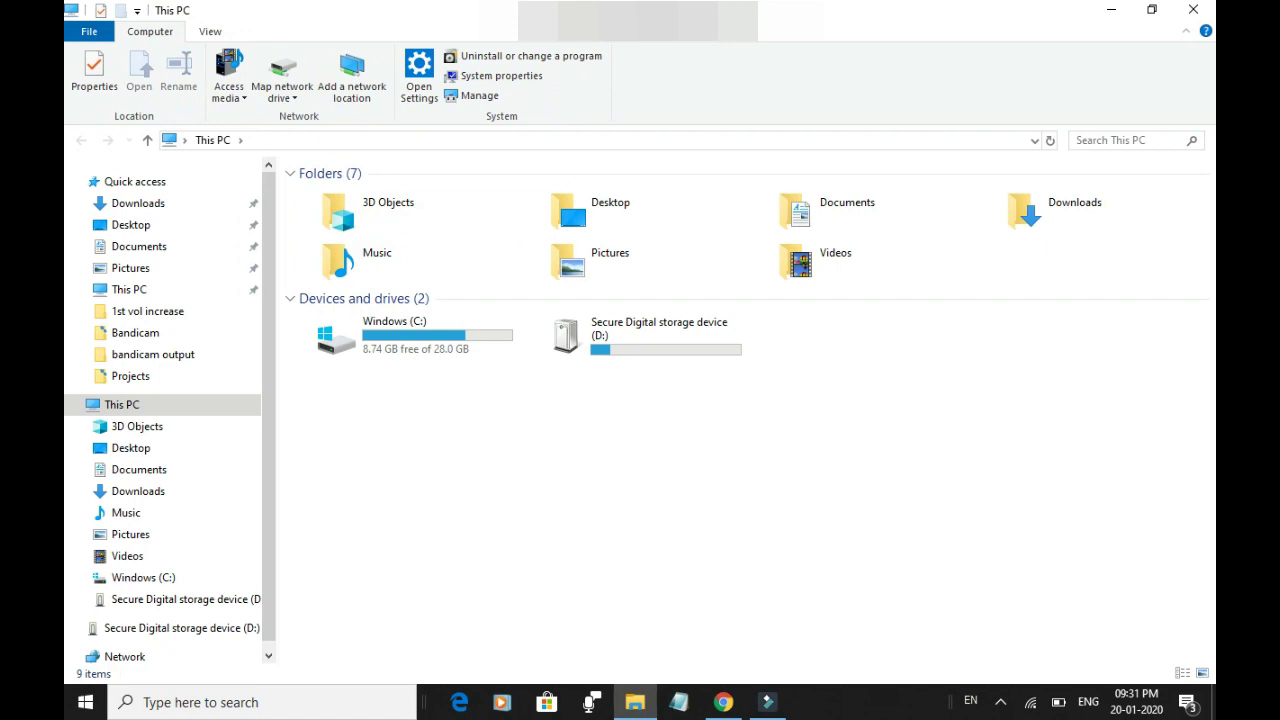
left_click(1118, 140)
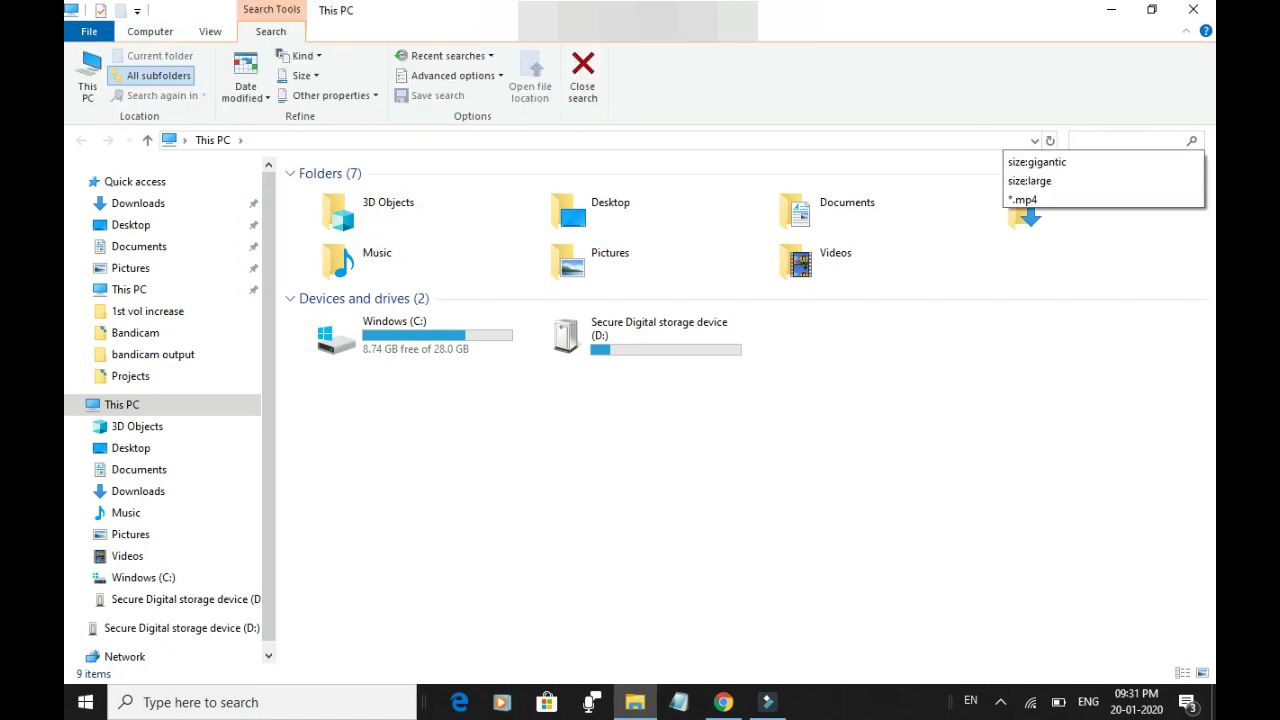
type("size")
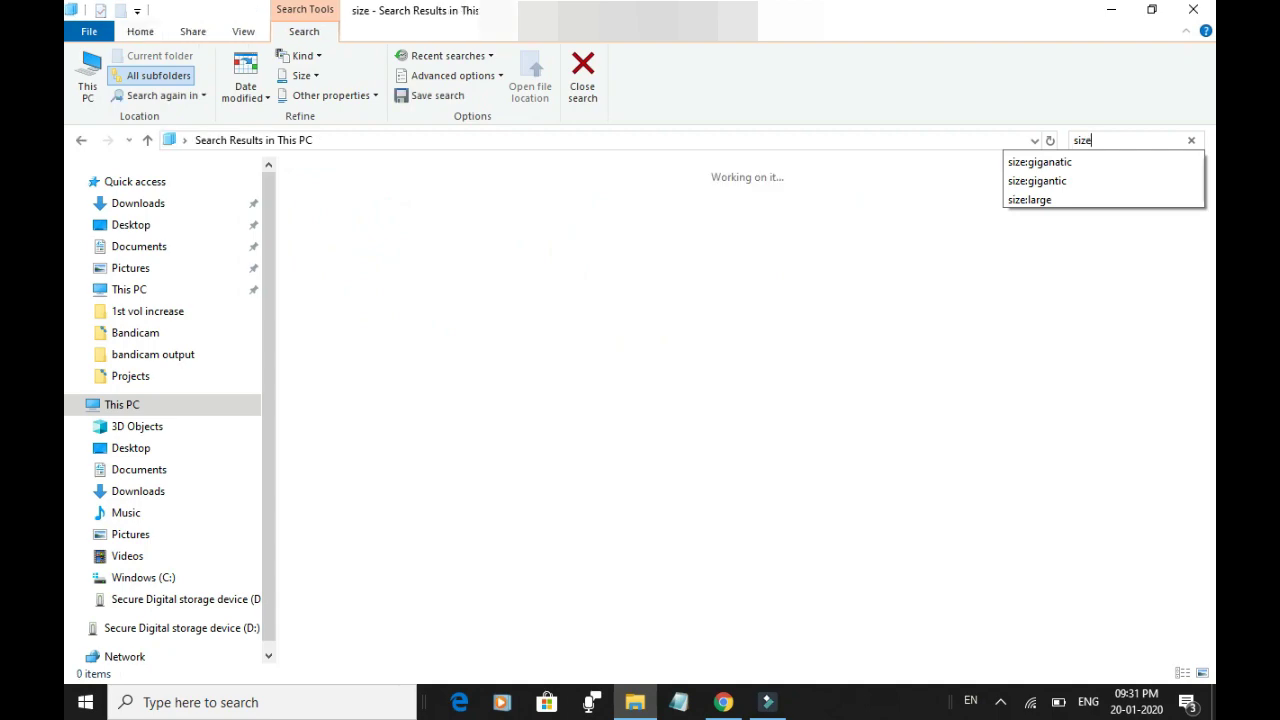
type(":")
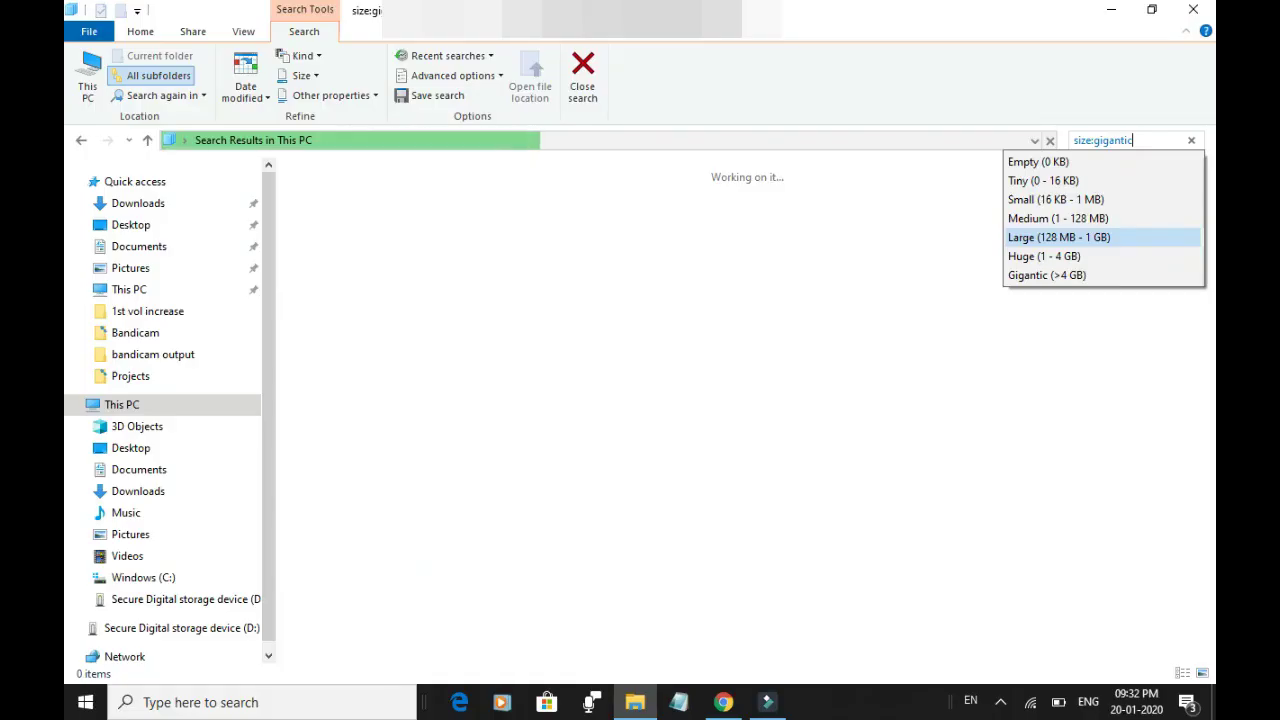
left_click(575, 343)
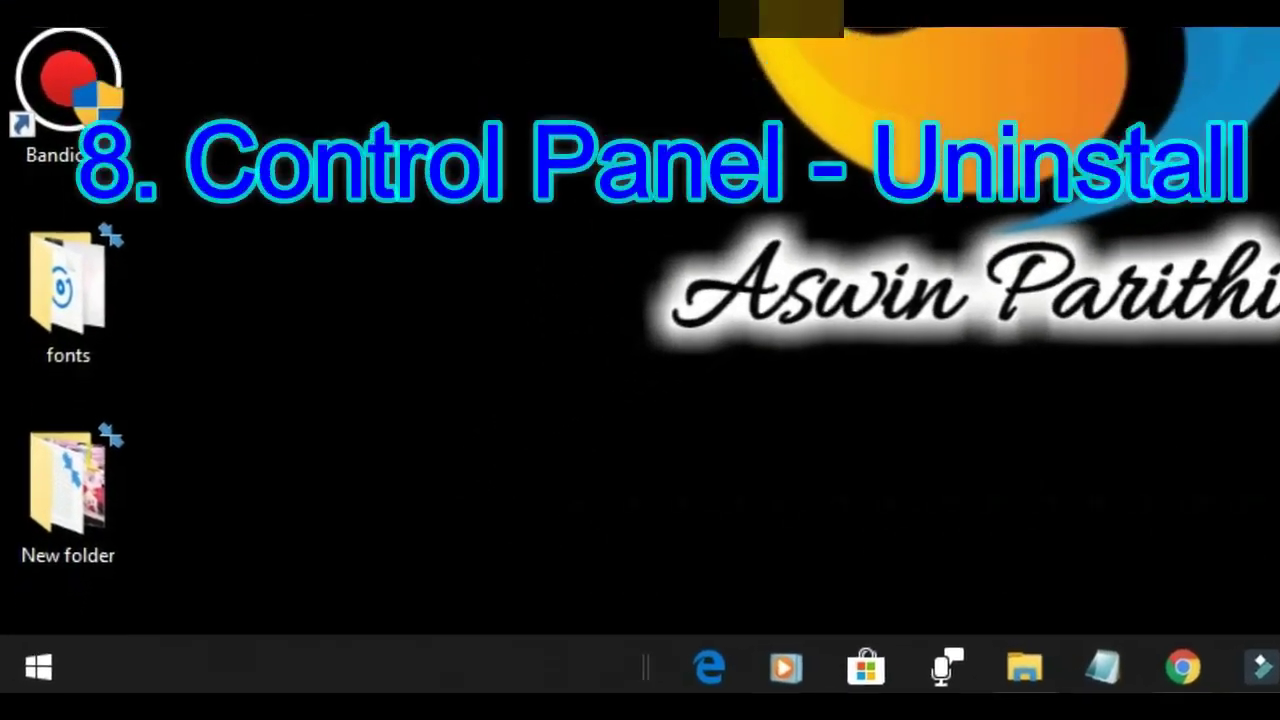
Search Windows for "control" and open Control Panel
key("super+s")
type("co")
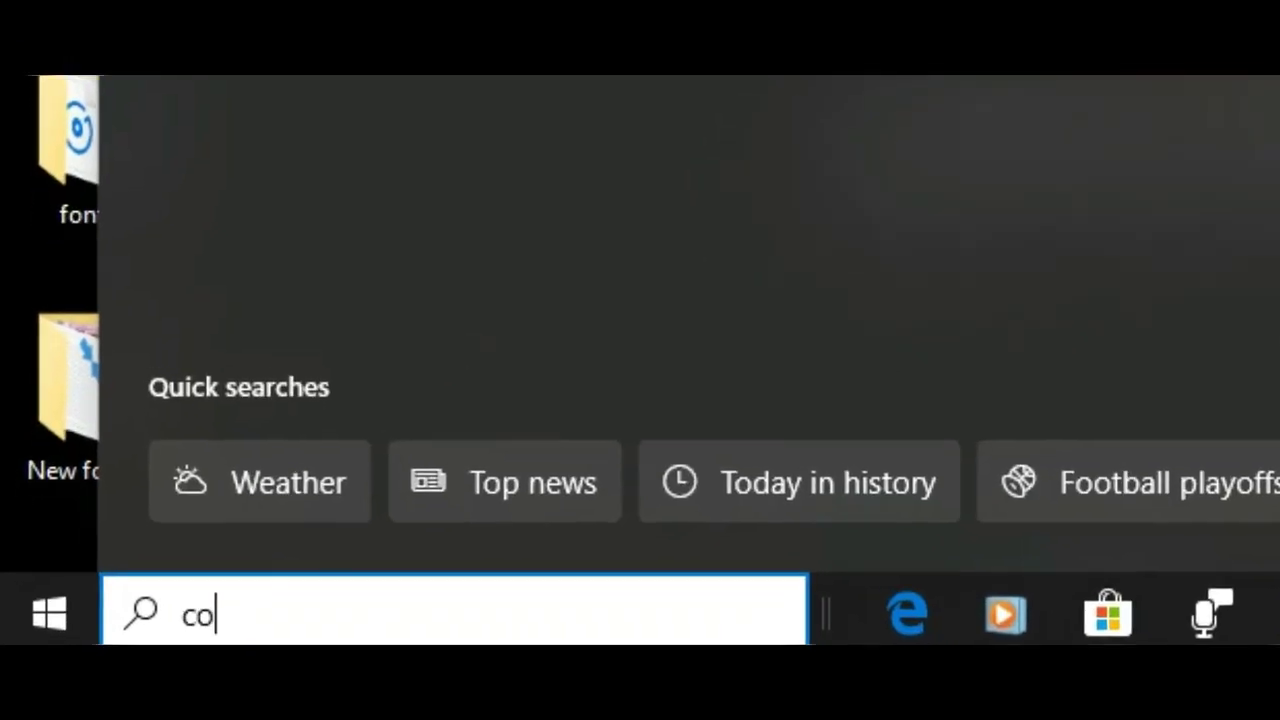
type("ntrol")
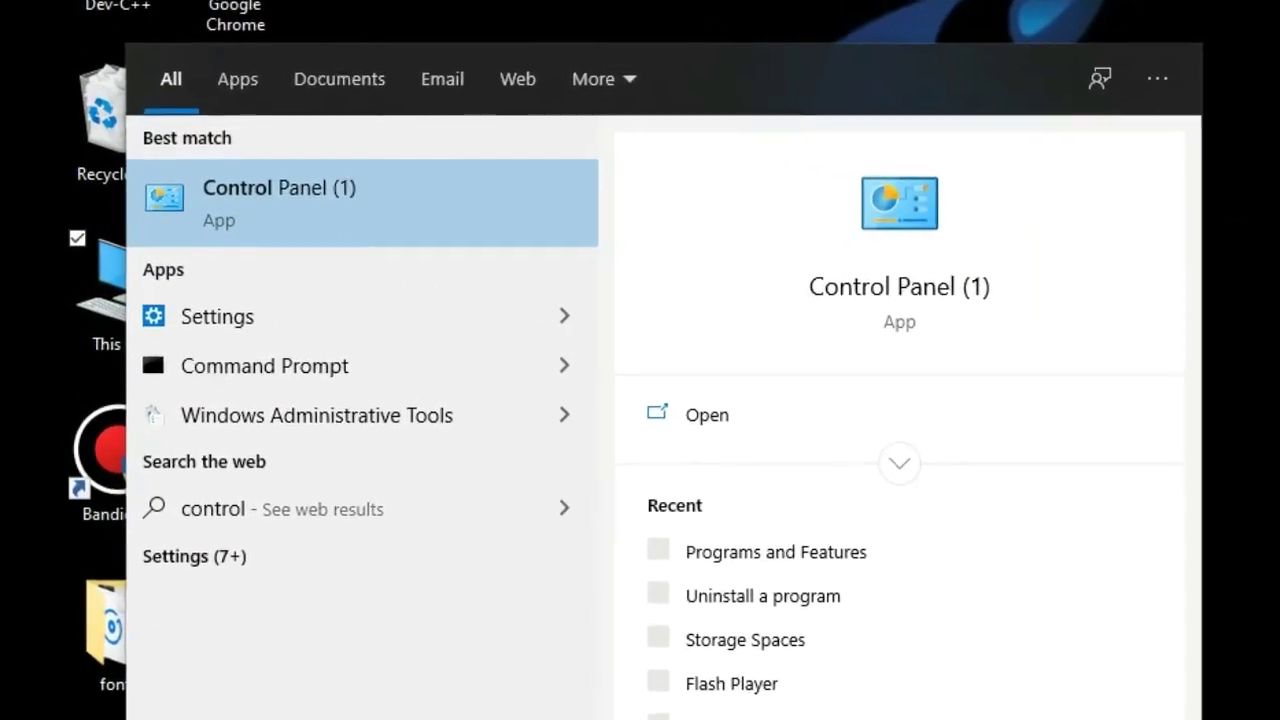
key("Return")
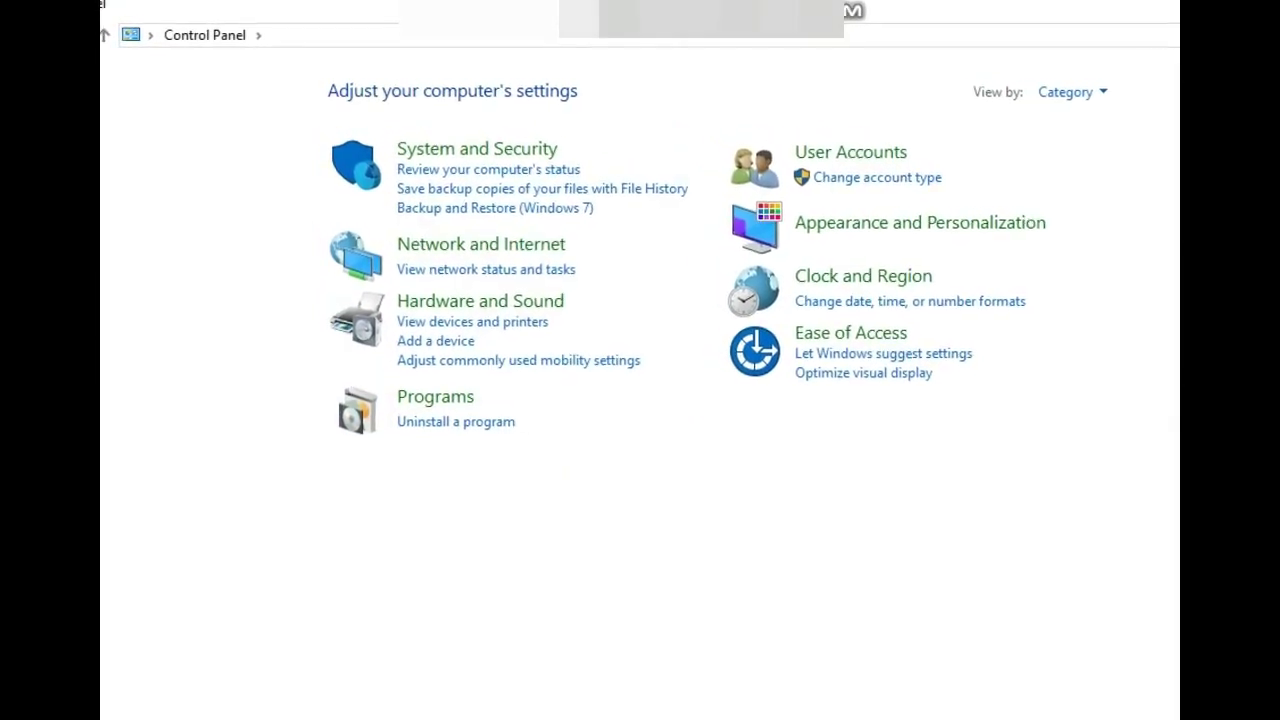
Open Programs and Features from the Programs category and uninstall Dev-C++
left_click(436, 397)
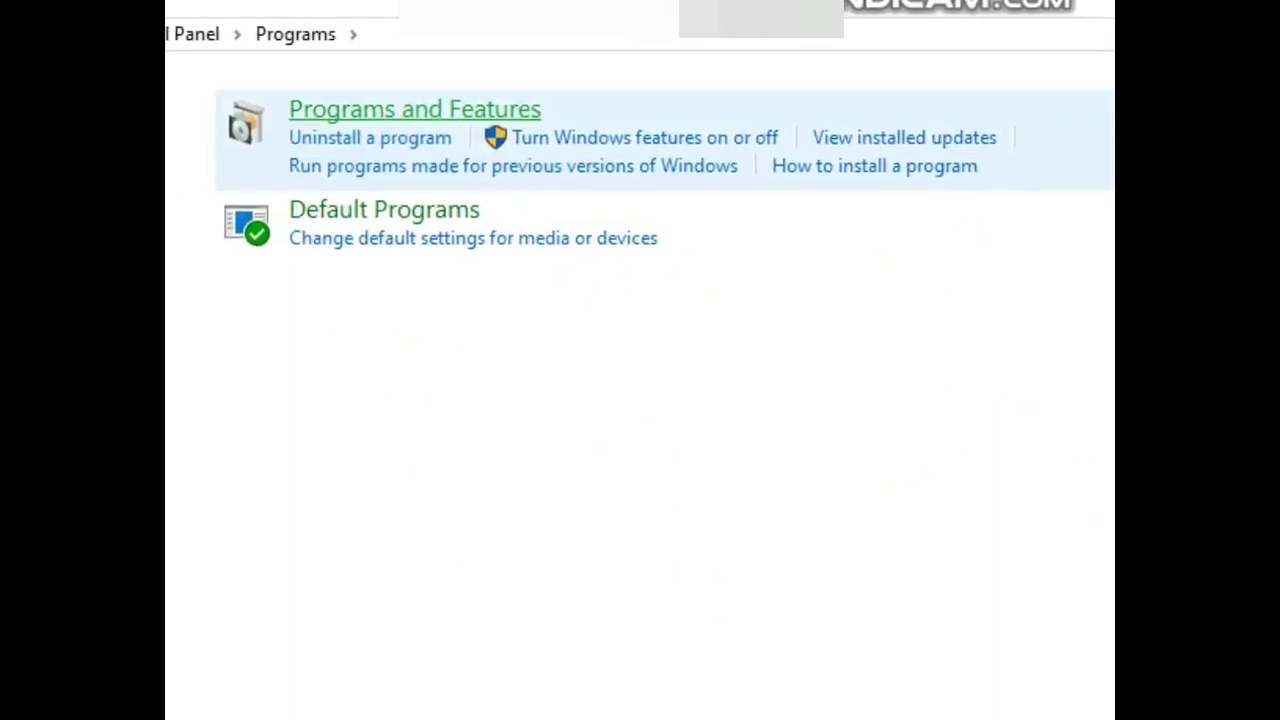
left_click(414, 109)
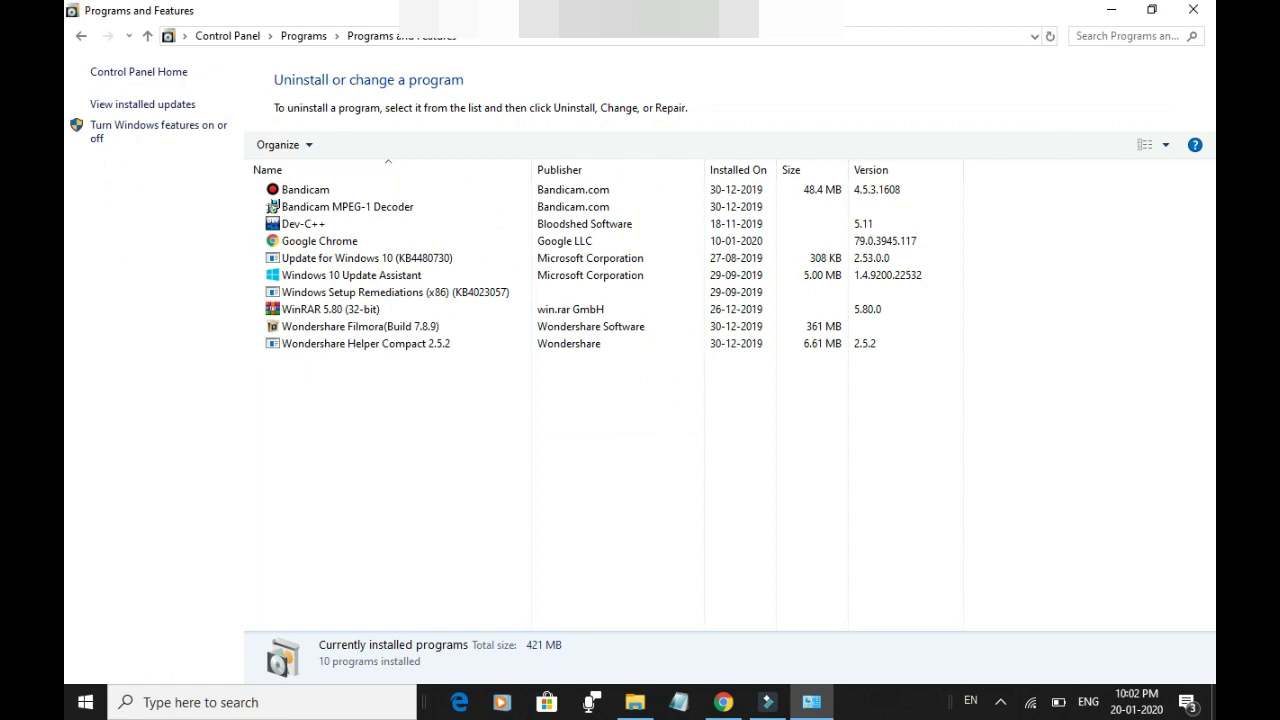
left_click(303, 223)
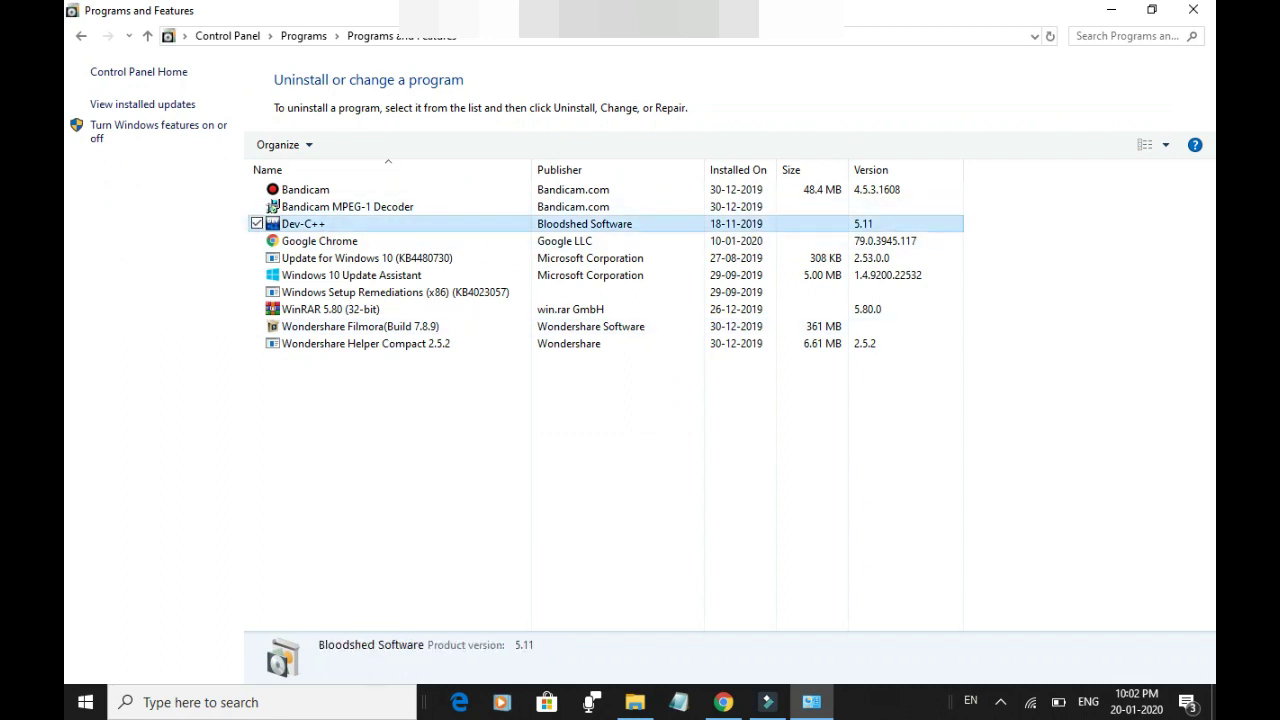
right_click(303, 224)
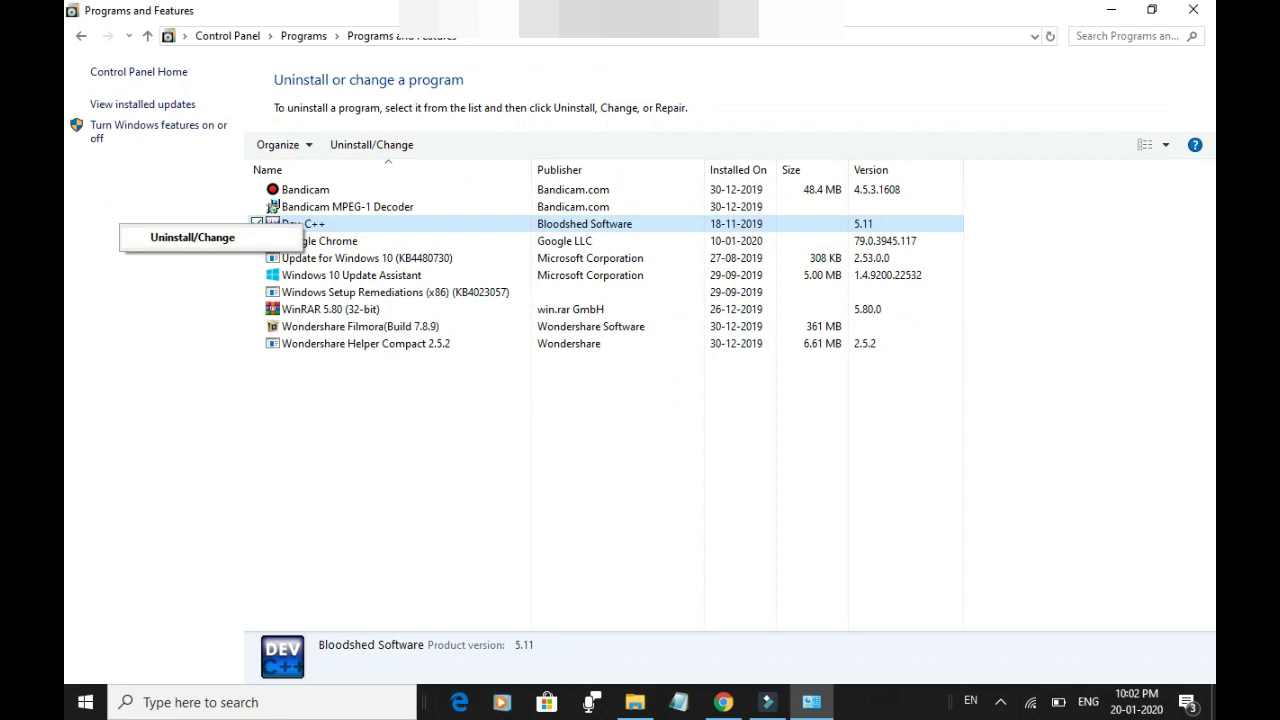
left_click(275, 238)
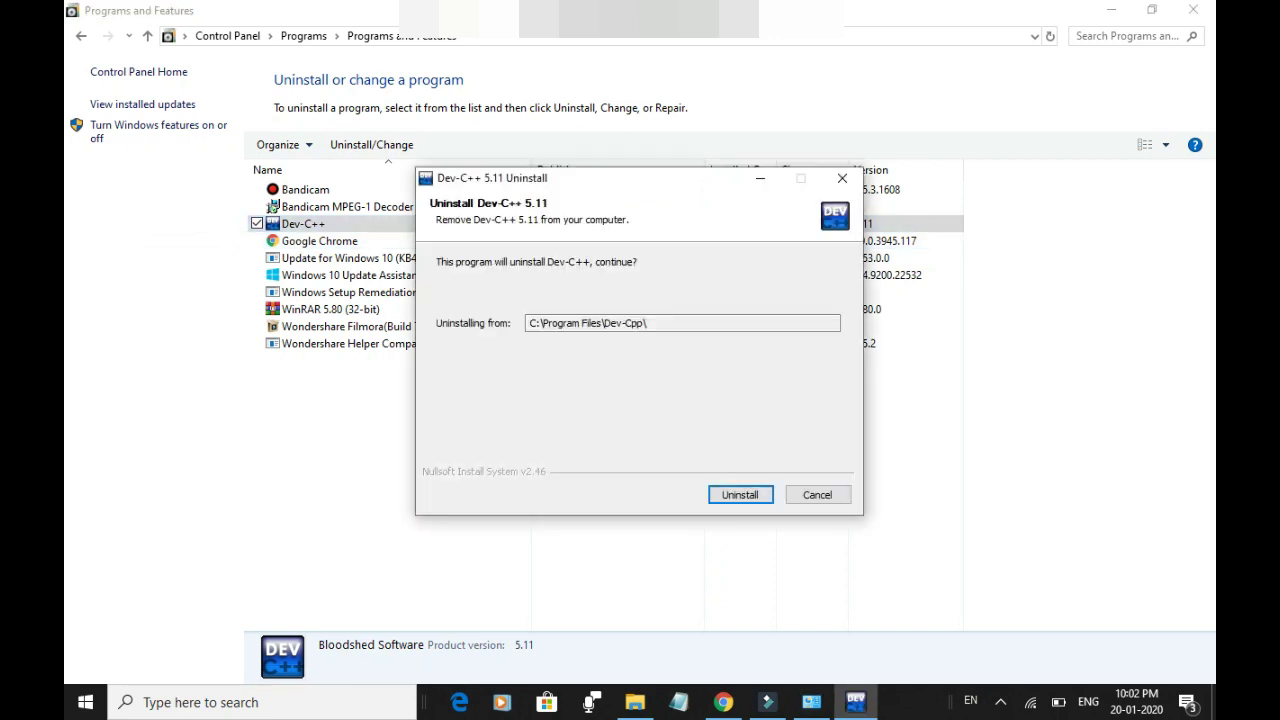
key("Return")
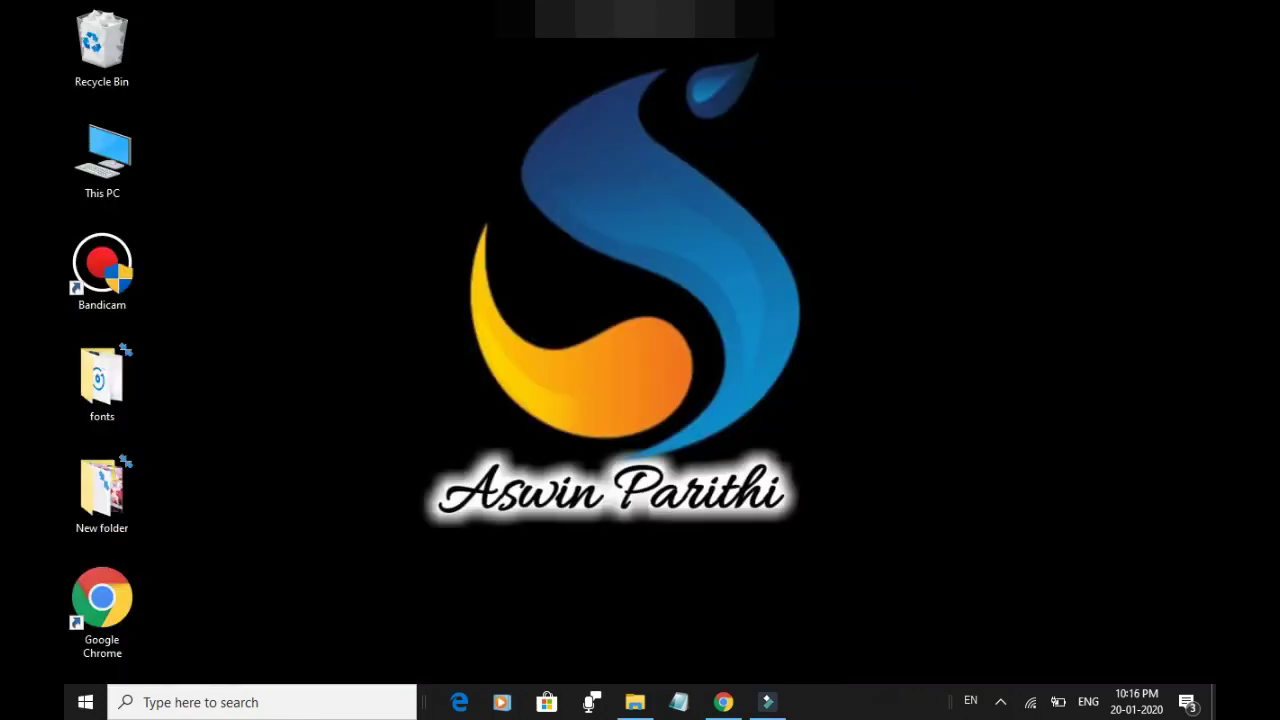
Search Windows for "disk", open Disk Cleanup for the Windows (C:) drive and look through the files to delete
left_click(260, 702)
type("d")
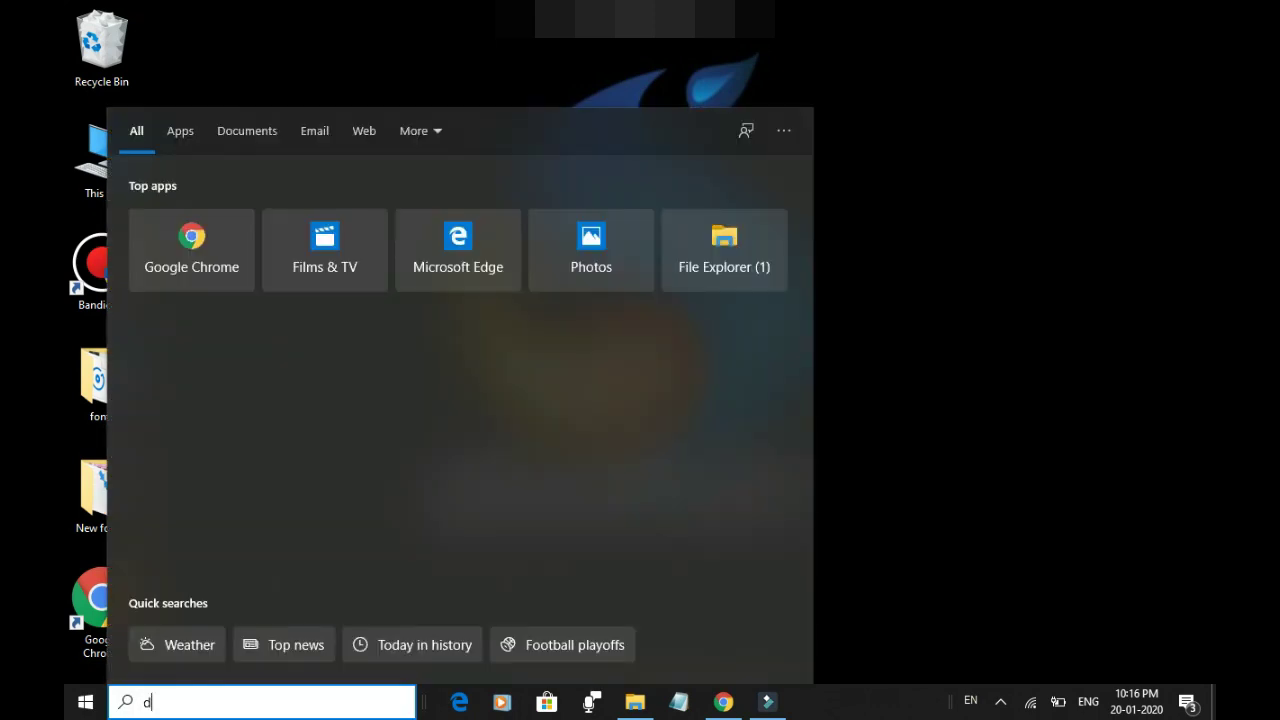
type("isk")
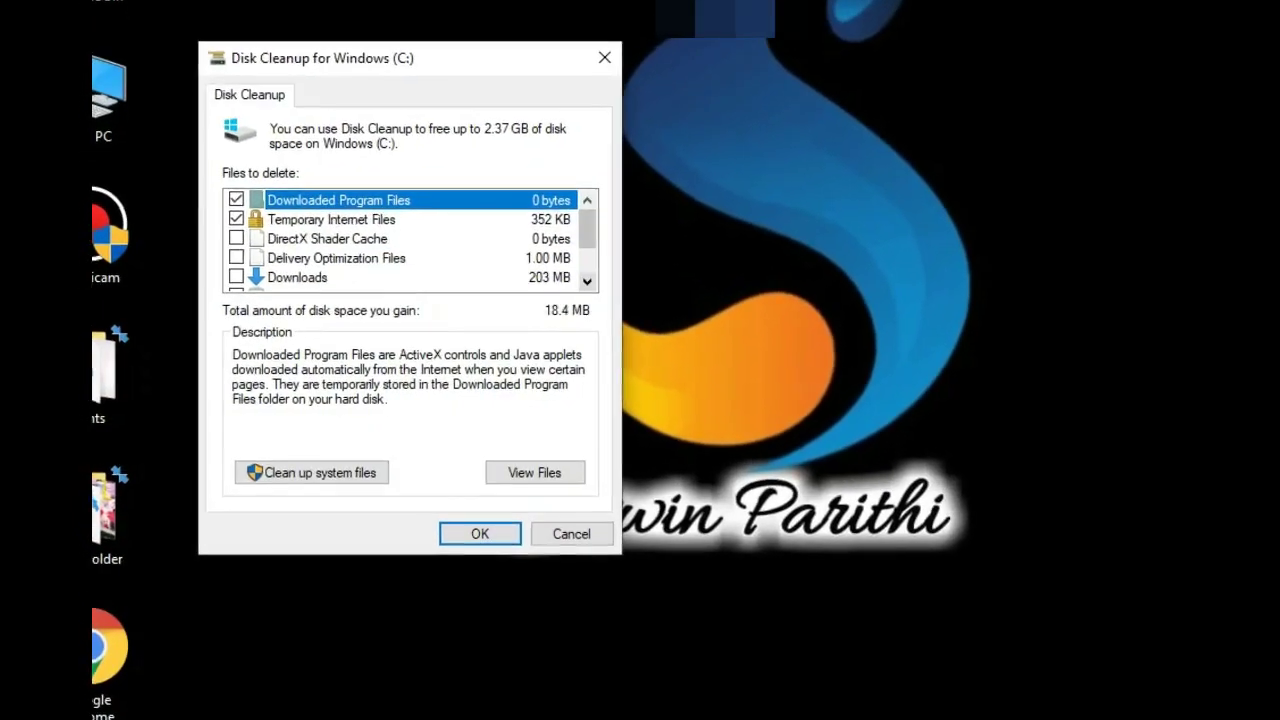
scroll(430, 225, "down", 1)
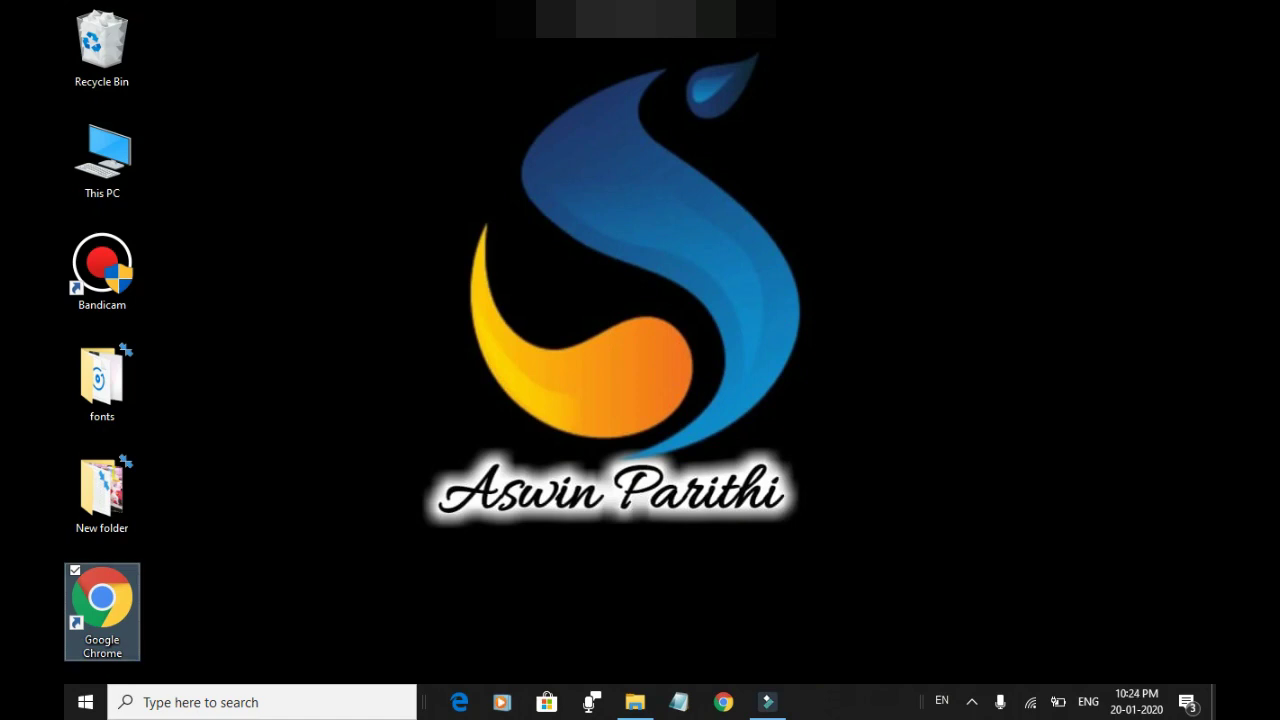
Switch to Google Chrome and open its History page
key("Return")
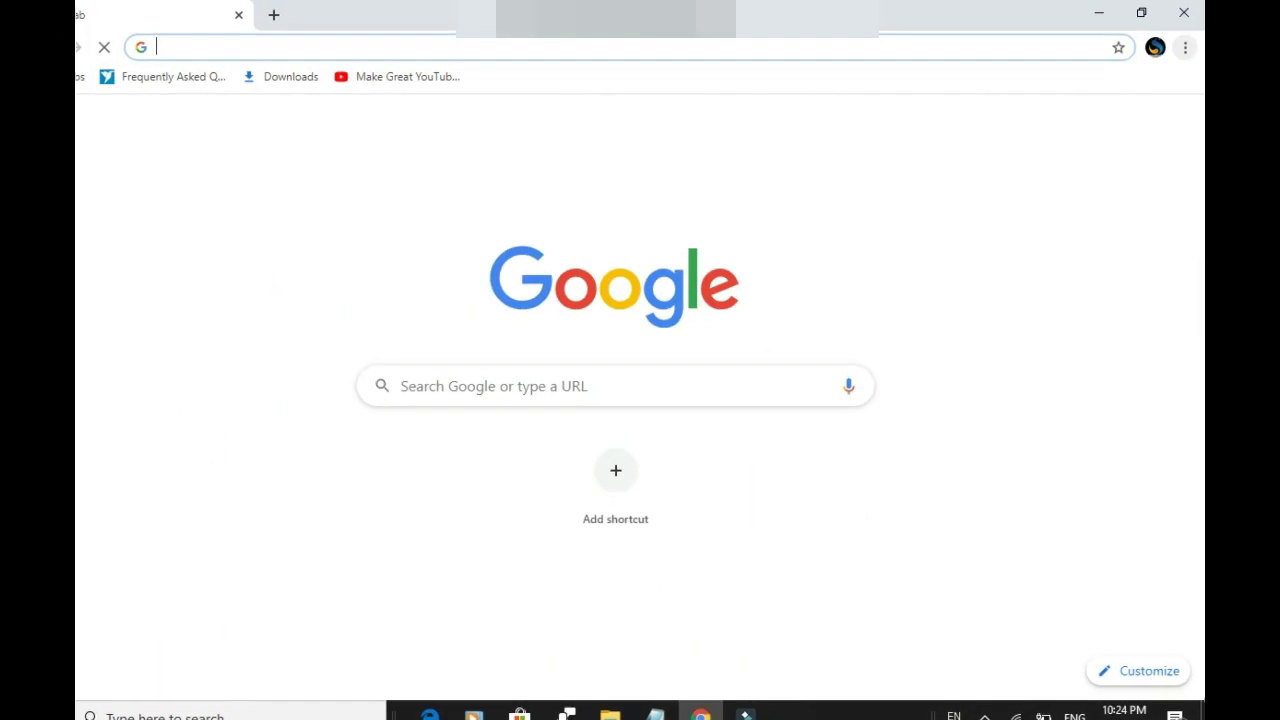
left_click(1185, 47)
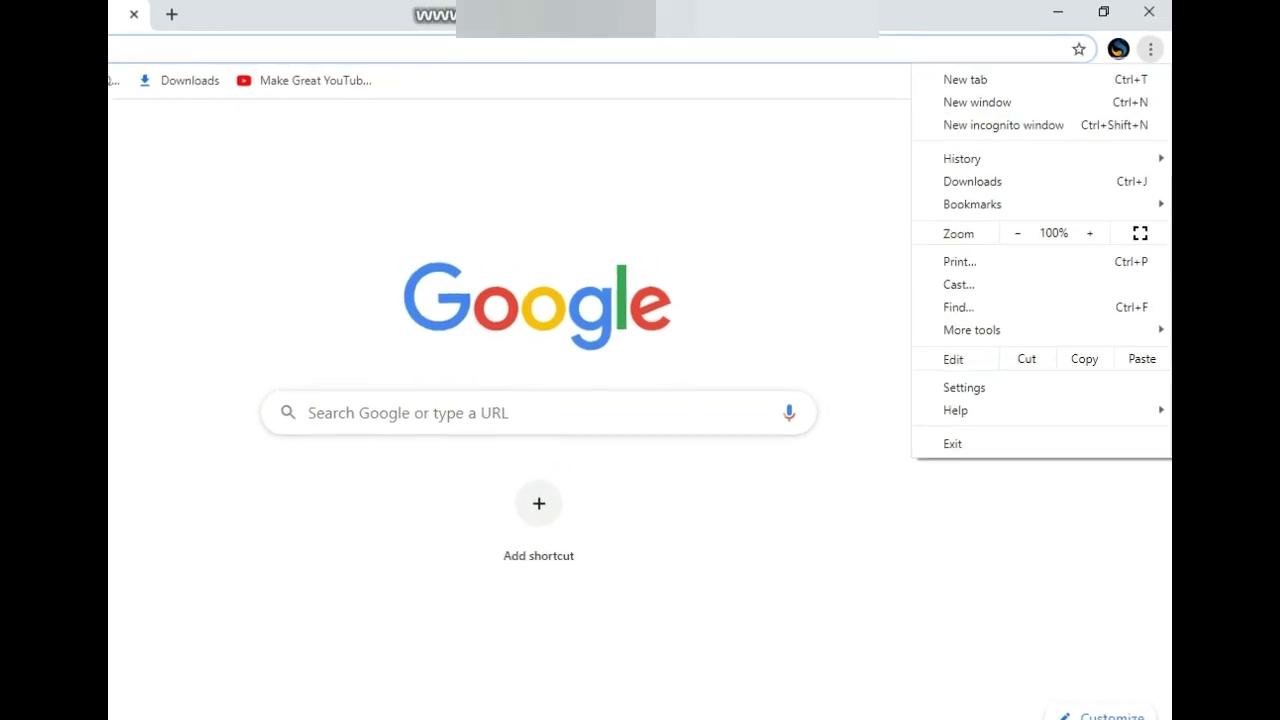
left_click(1185, 47)
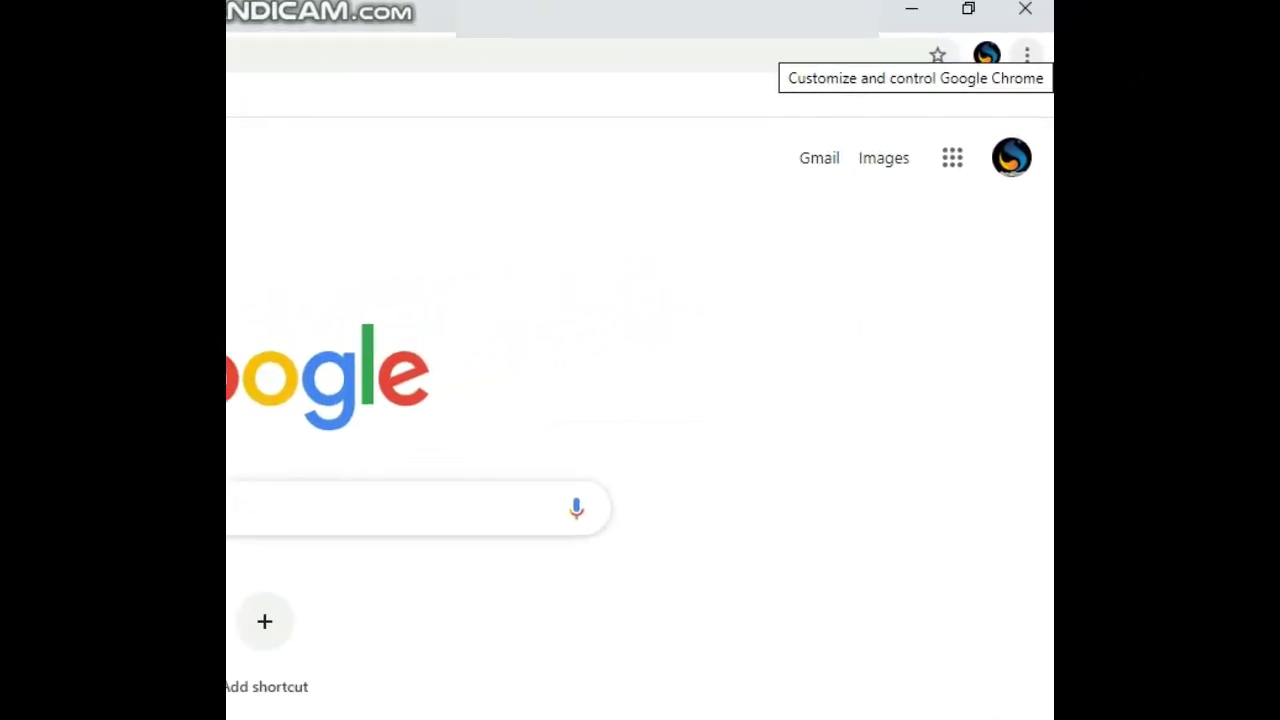
left_click(1080, 52)
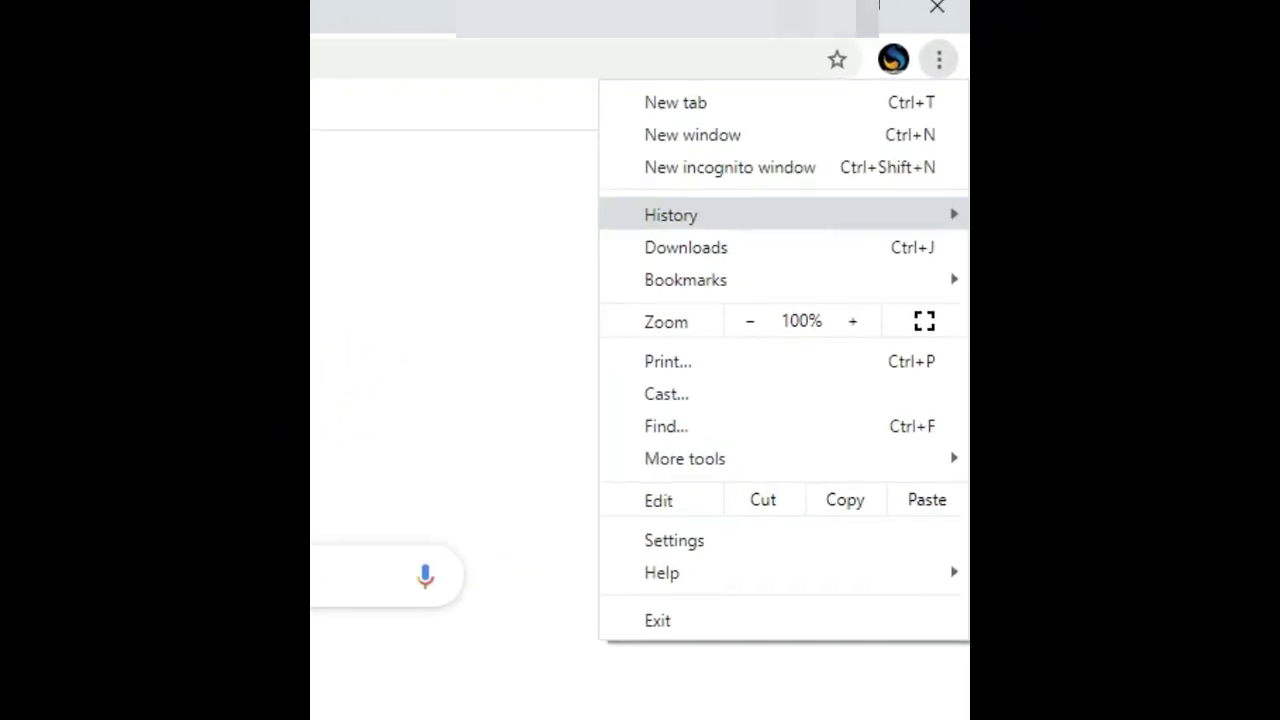
mouse_move(764, 197)
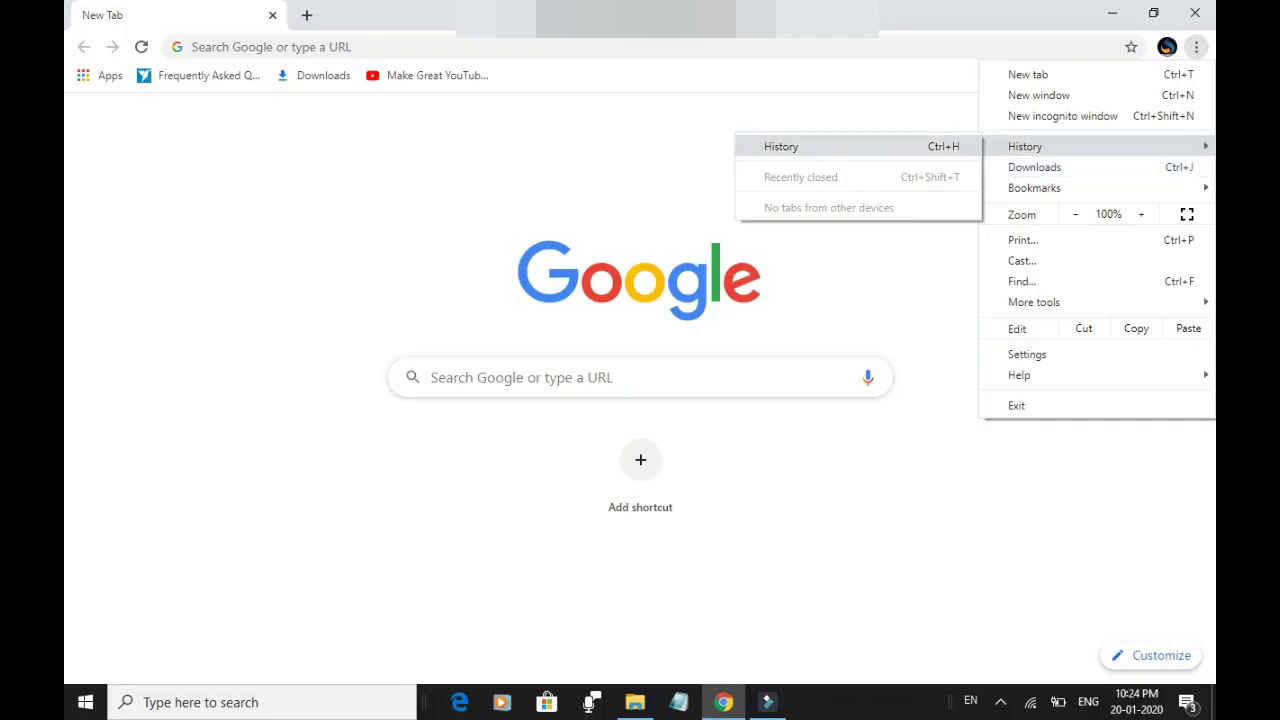
left_click(781, 146)
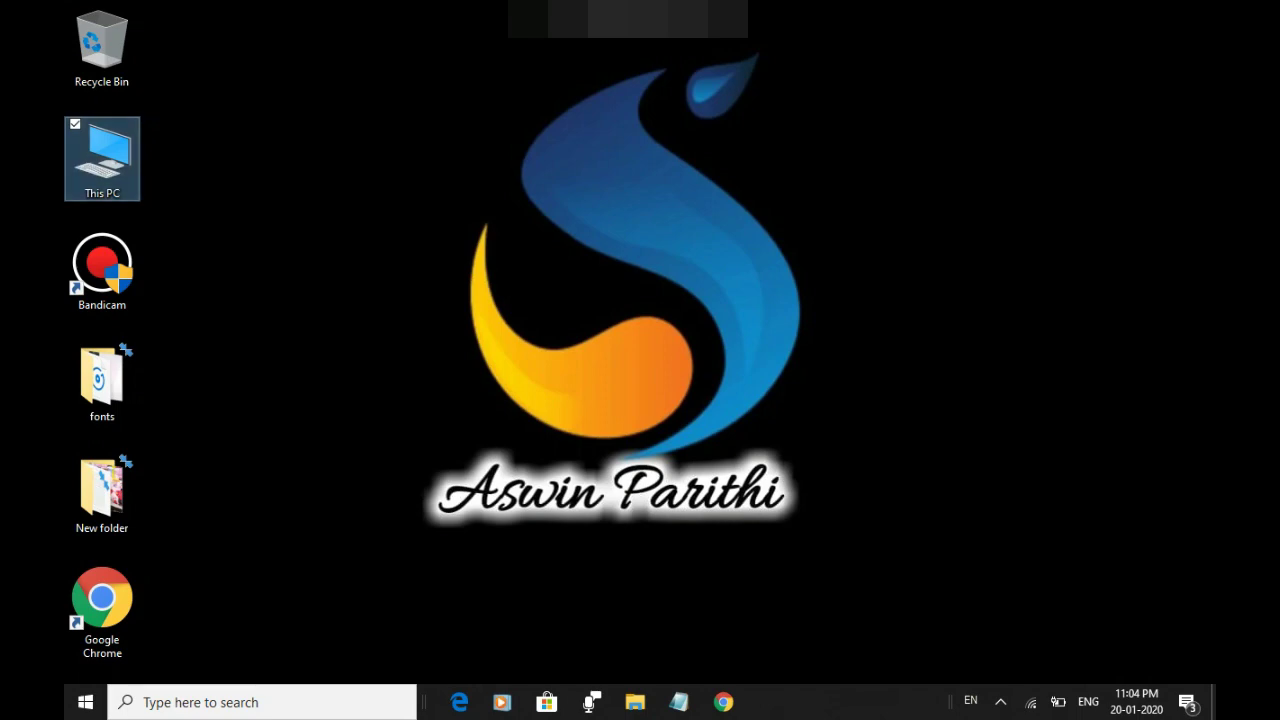
Switch to File Explorer at This PC and open the Documents folder to review its files
key("Return")
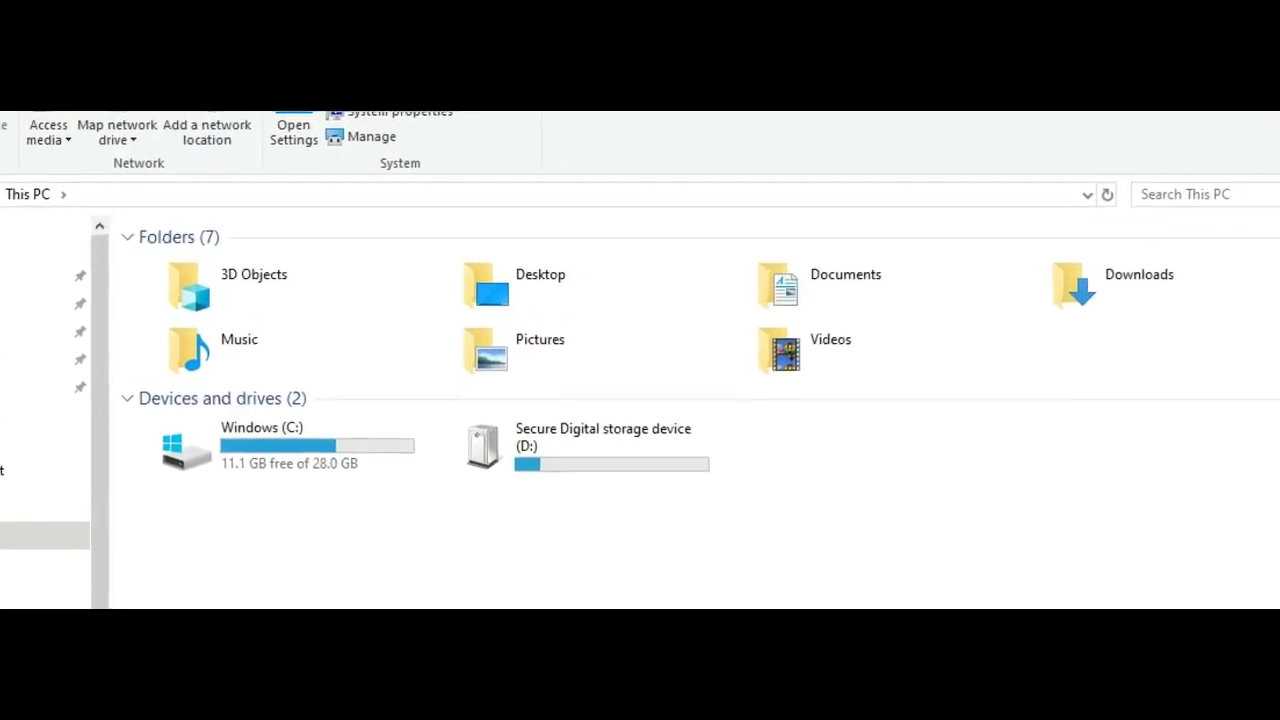
left_click(548, 316)
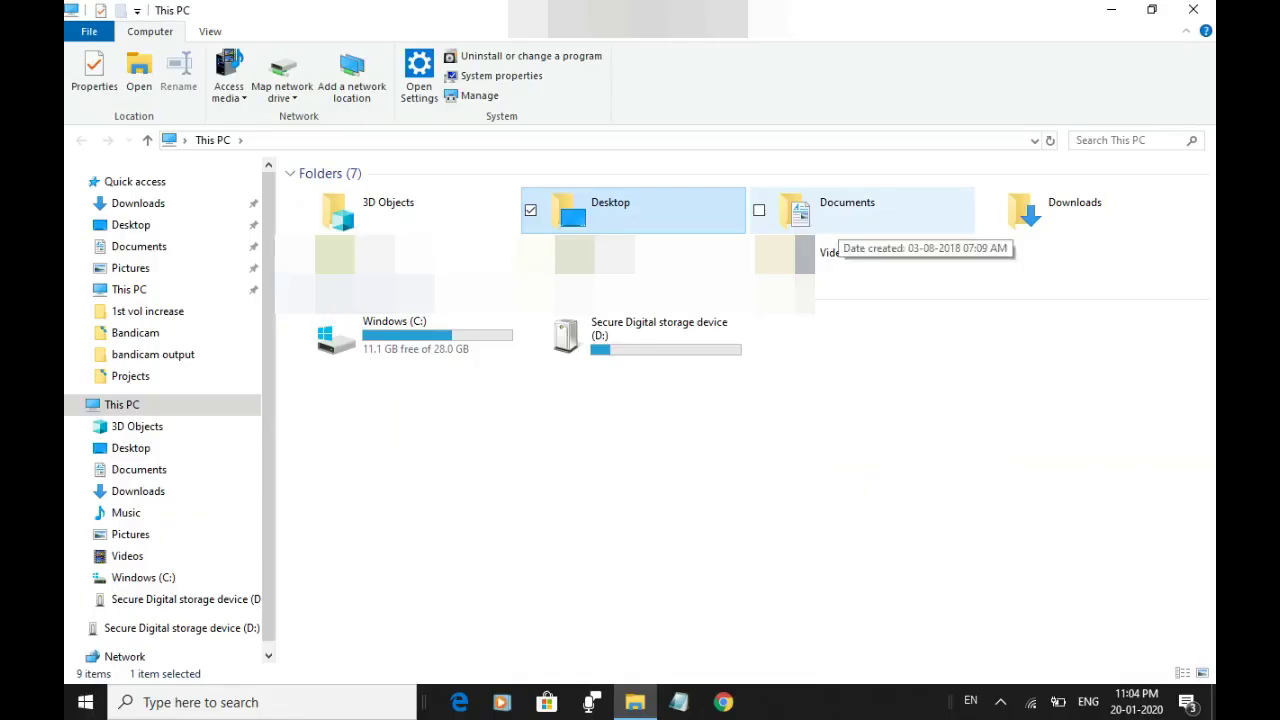
left_click(830, 218)
key("Return")
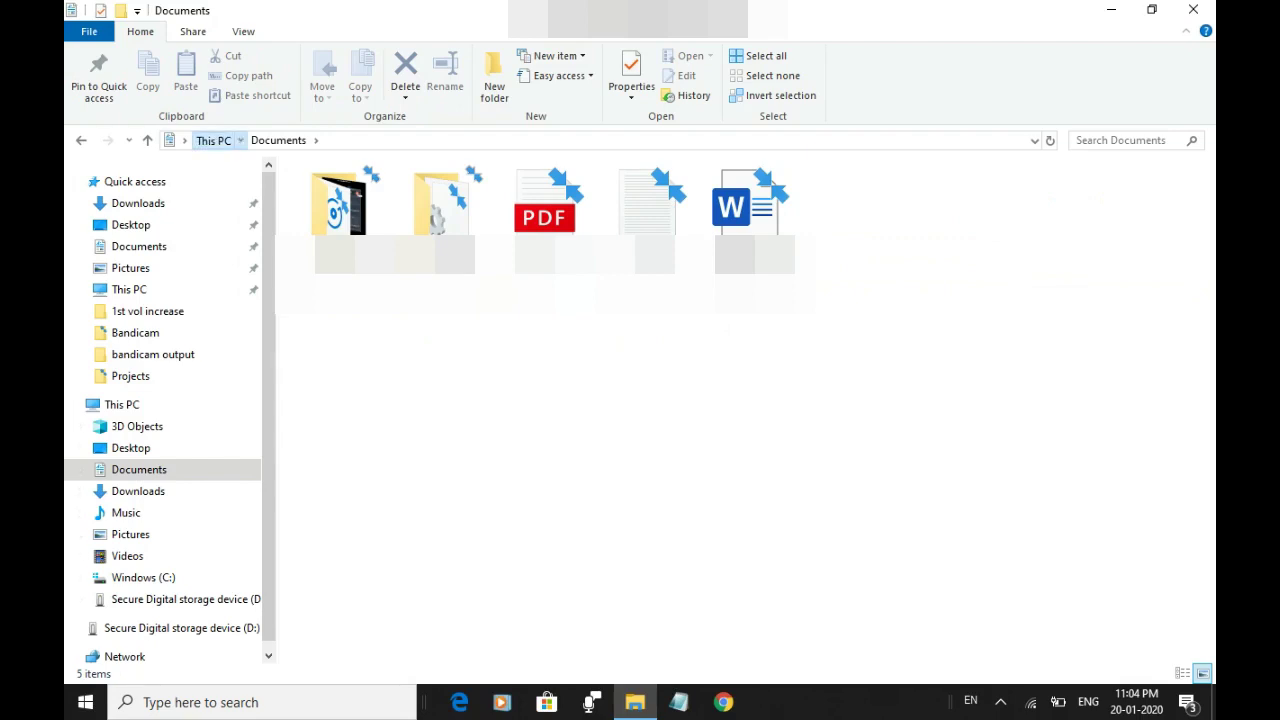
Return to This PC, view the contents of the Downloads folder and go back
left_click(212, 140)
left_click(1090, 210)
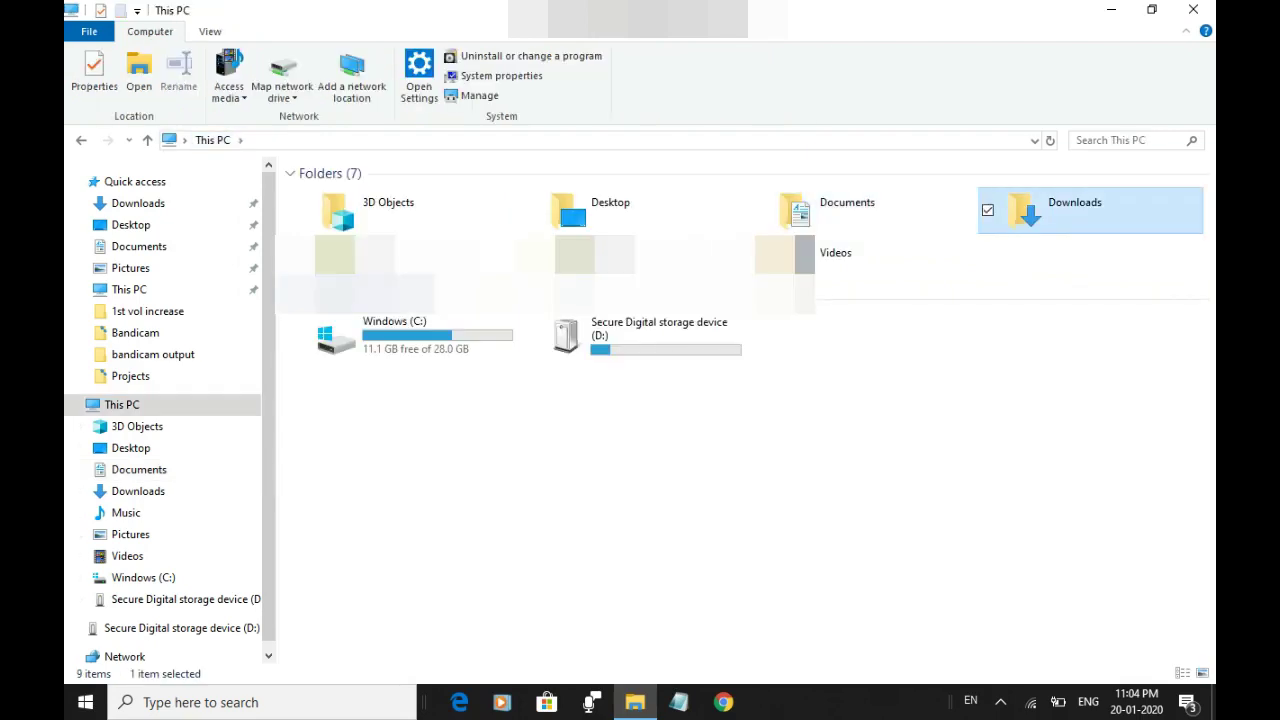
key("Return")
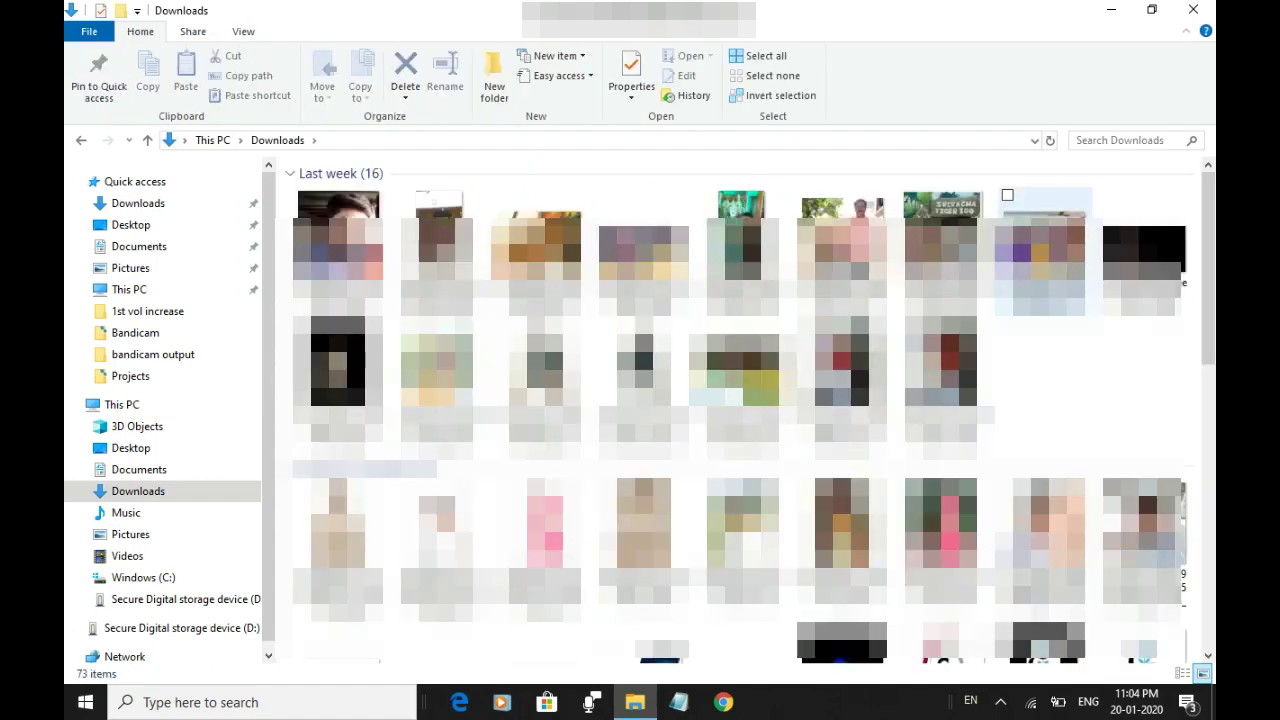
key("alt+Left")
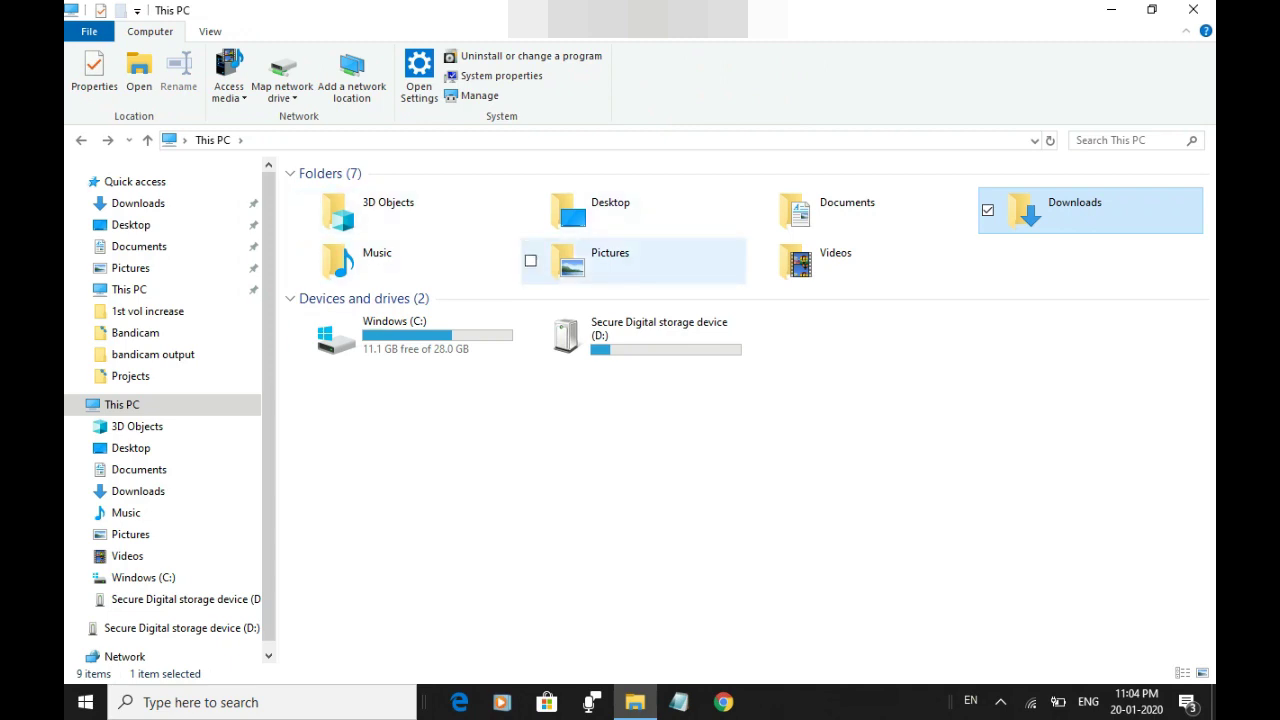
Point out the Pictures and Videos folders in This PC by selecting each, then minimize the window
left_click(610, 258)
left_click(862, 260)
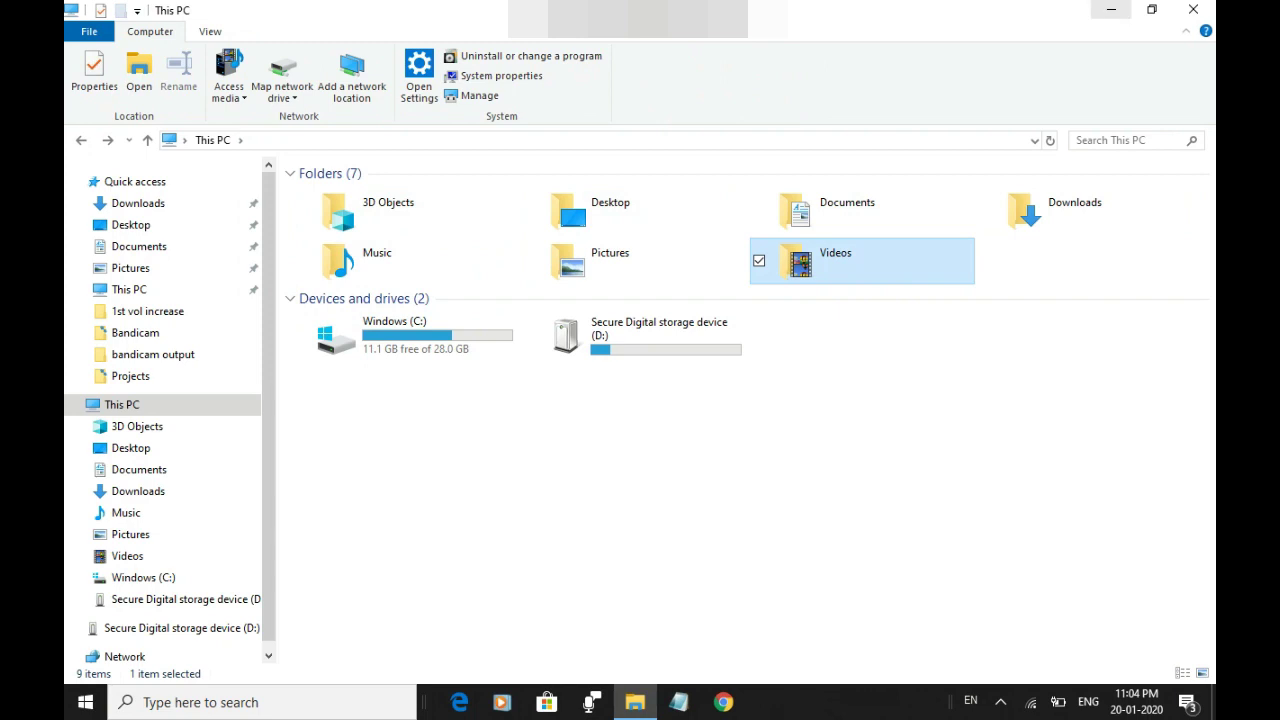
left_click(1110, 9)
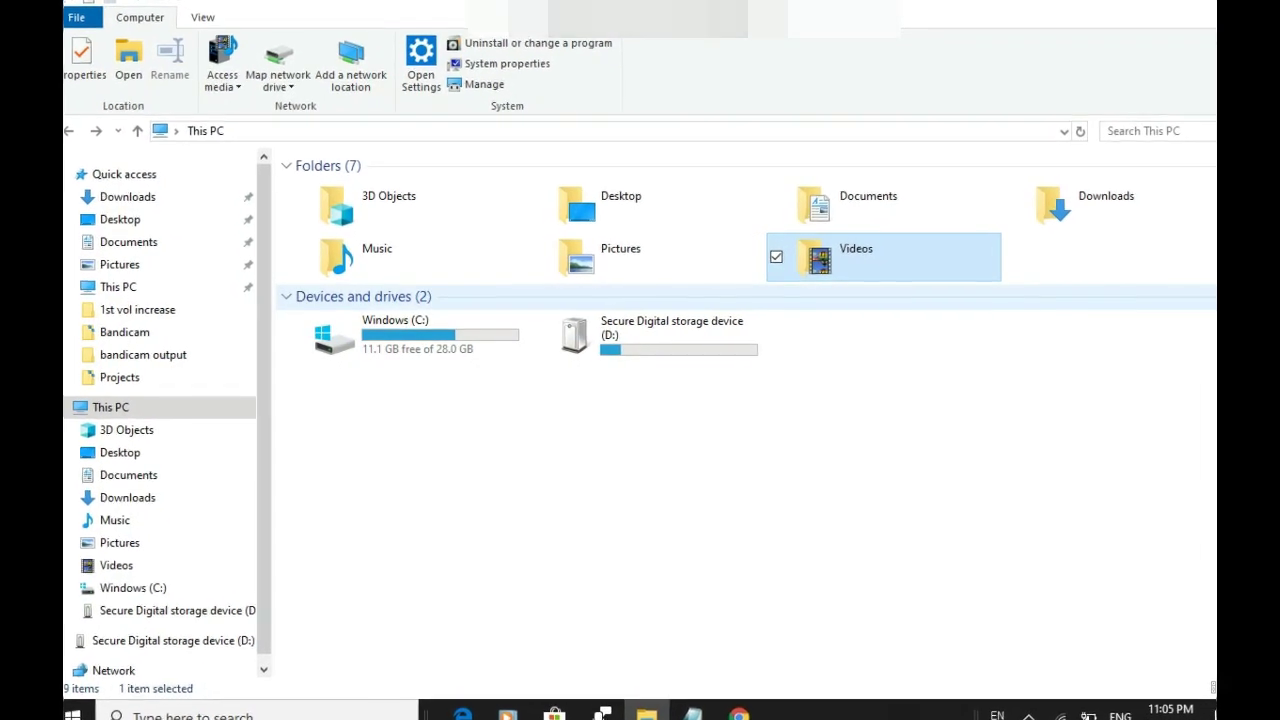
Check the free space on the Windows (C:) drive in This PC and minimize the window
left_click(362, 297)
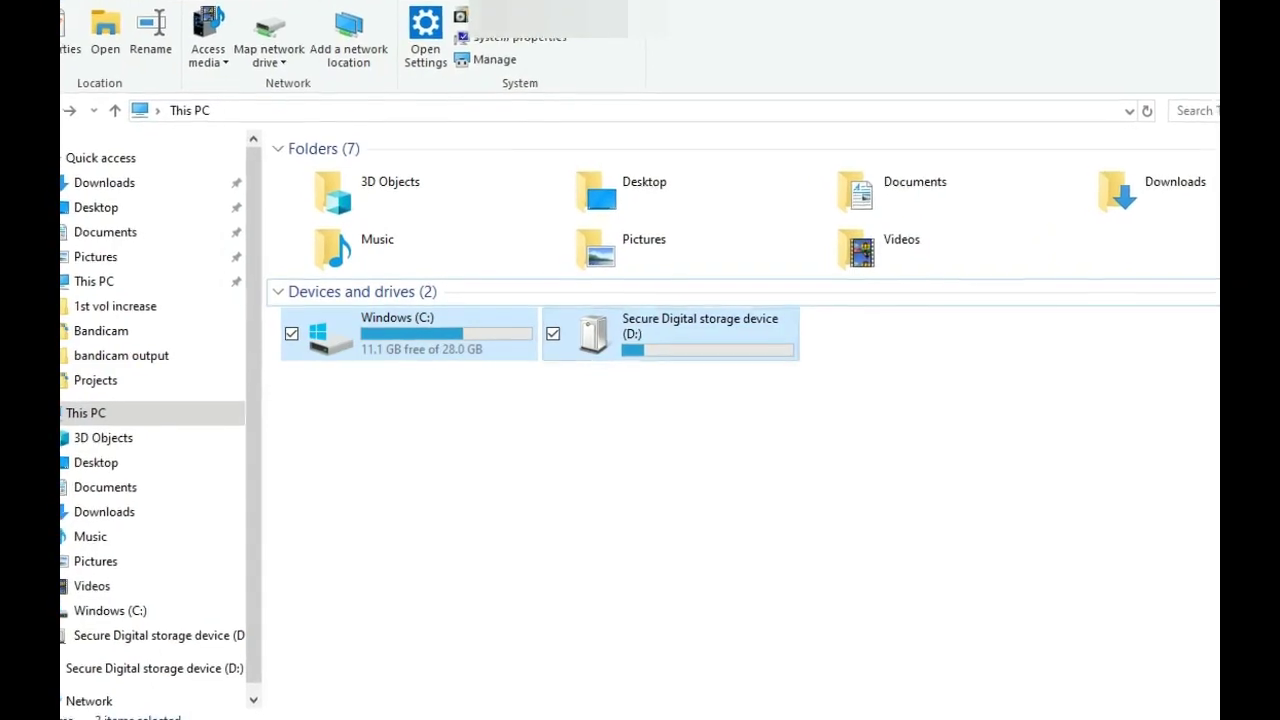
key("Escape")
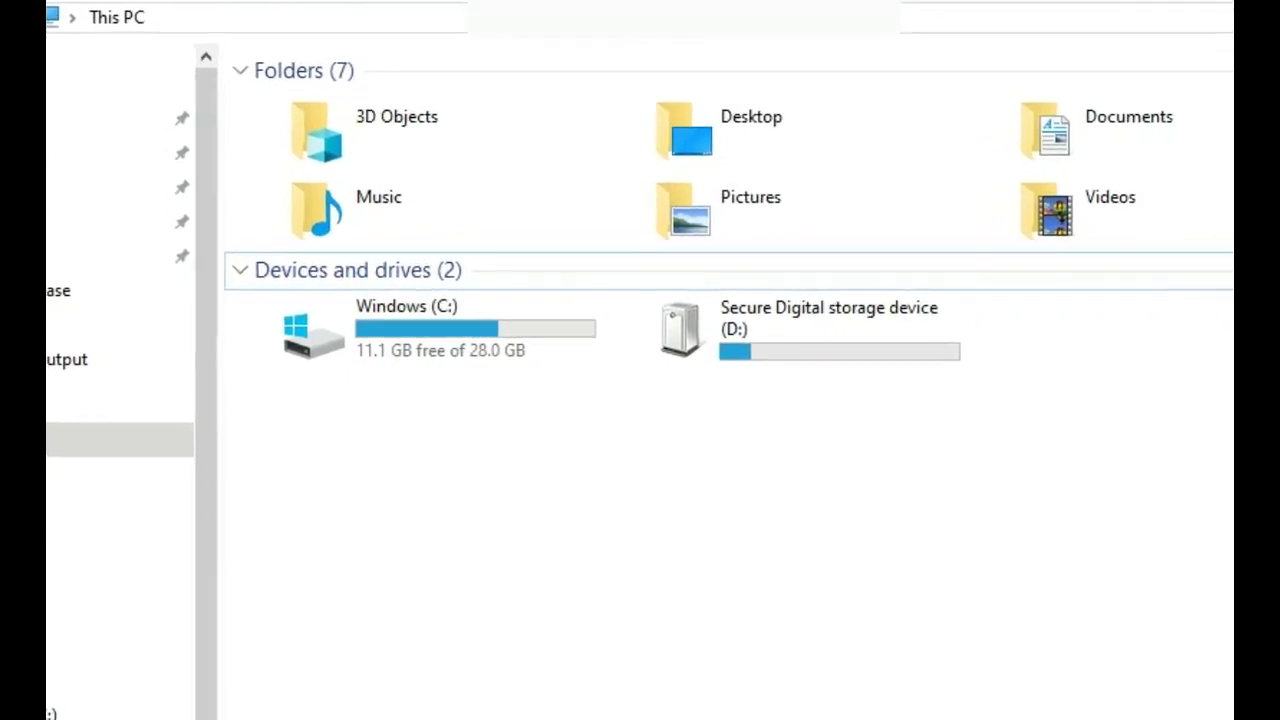
left_click(424, 328)
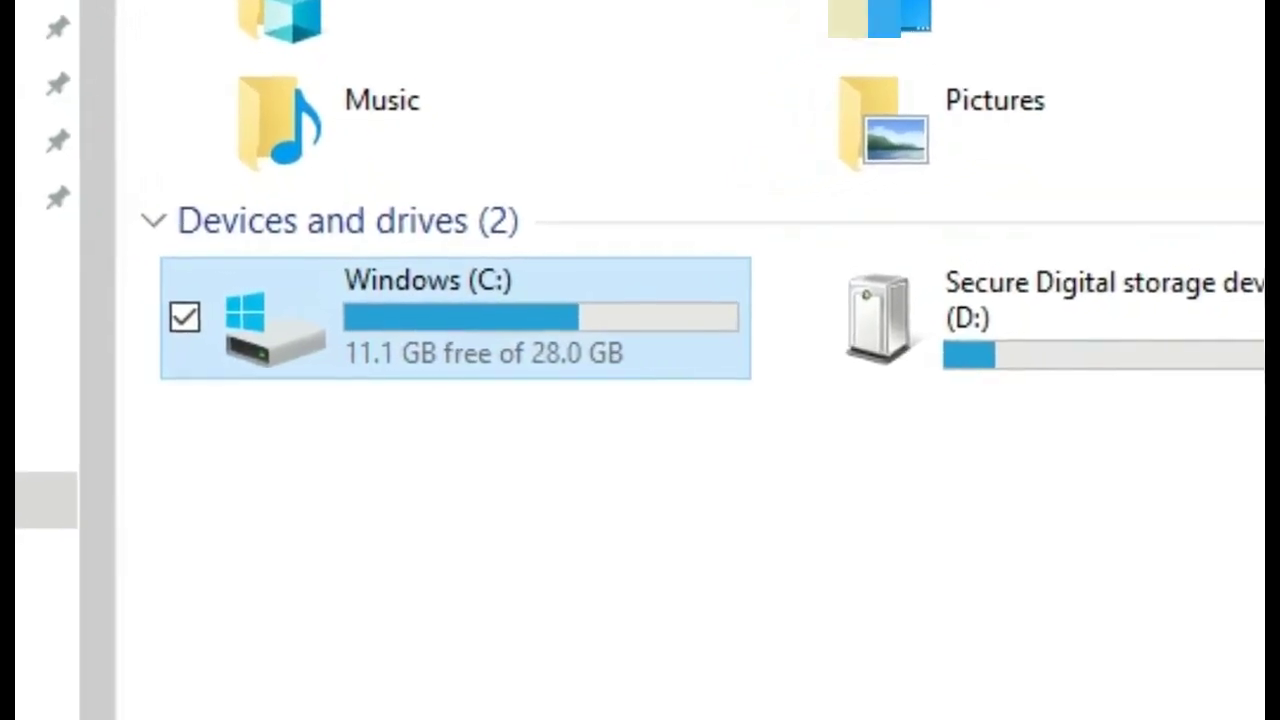
key("Escape")
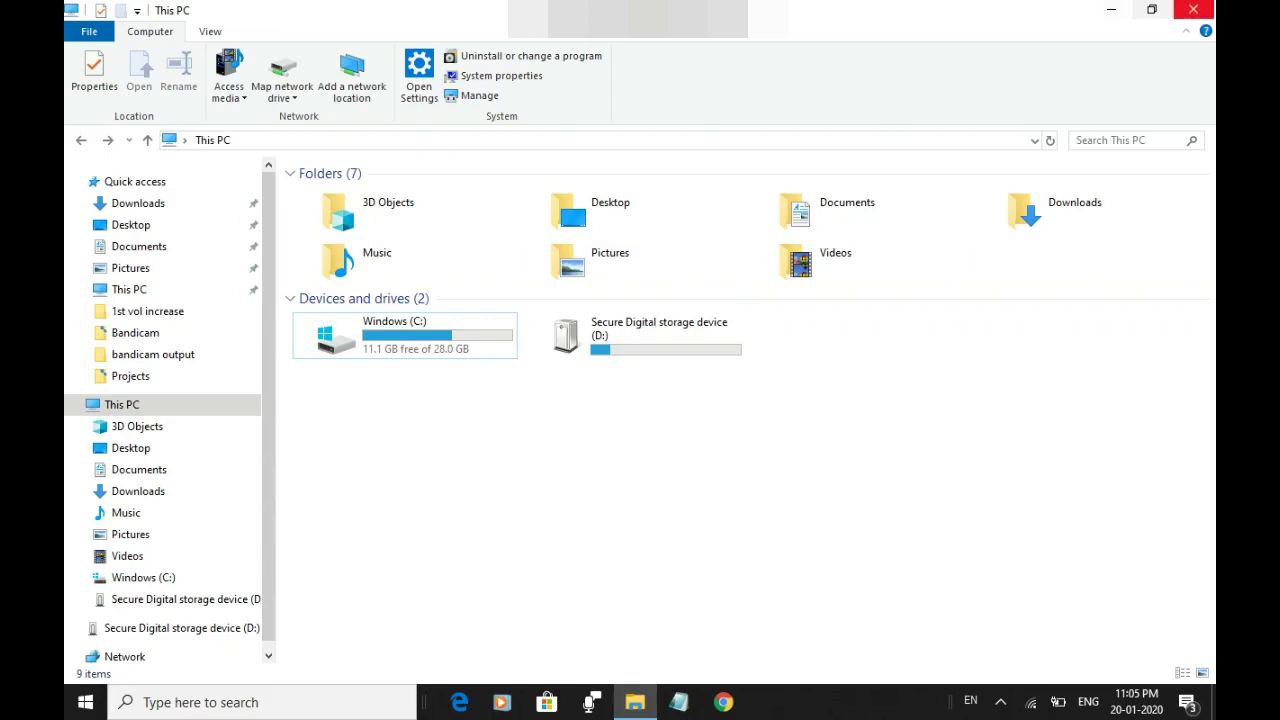
left_click(1111, 10)
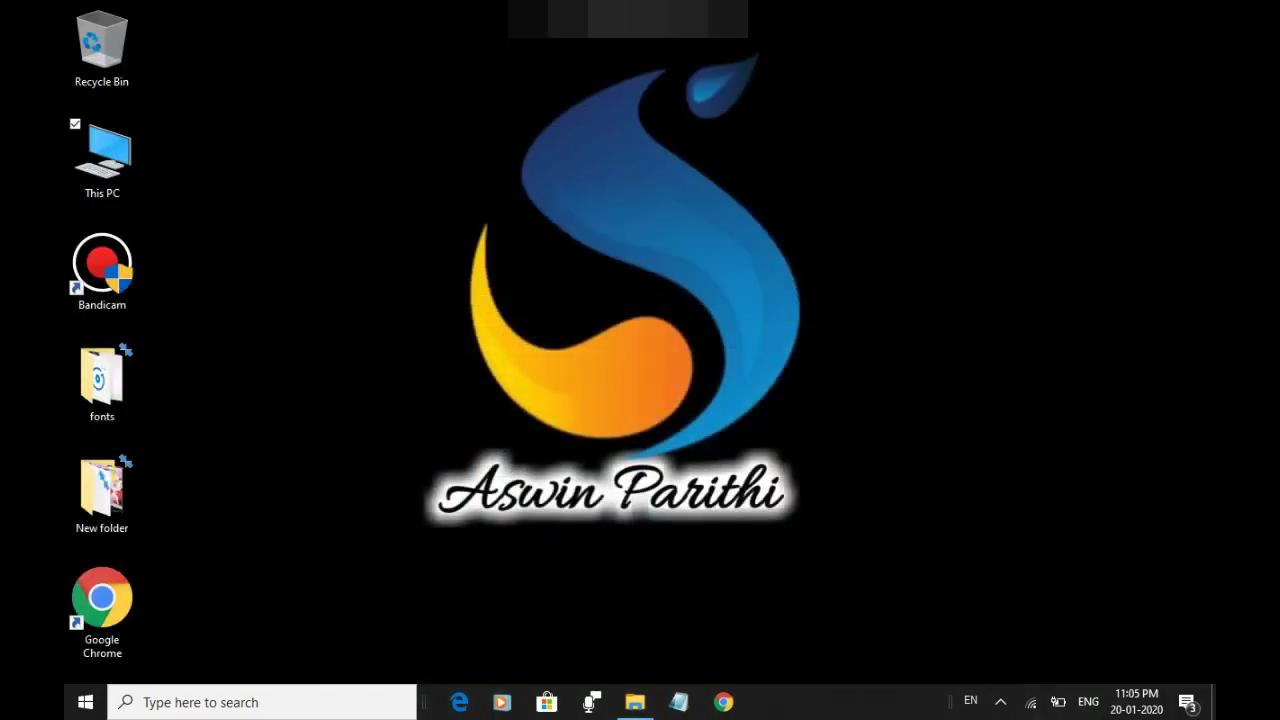